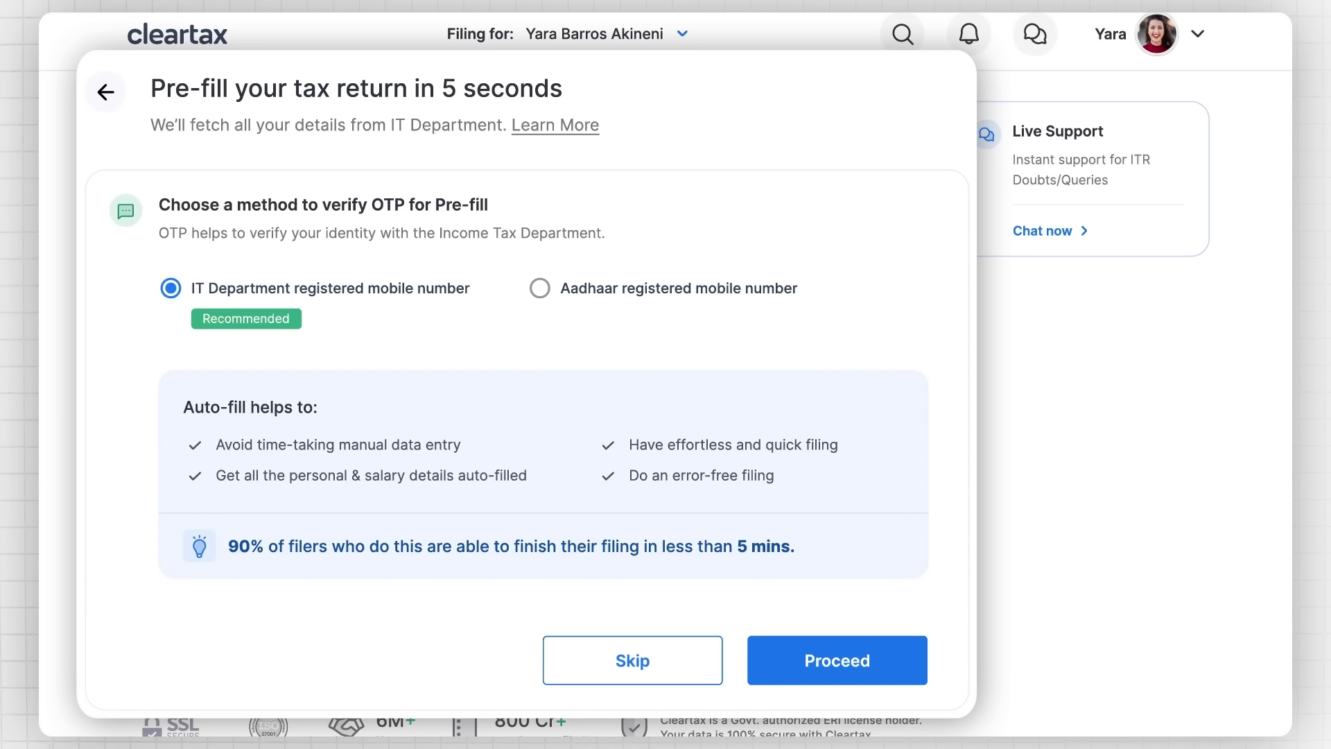
Step: Enter and verify the mobile and email OTPs to fetch pre-filled IT Department details
{"action": "left_click", "coordinate": [842, 667]}
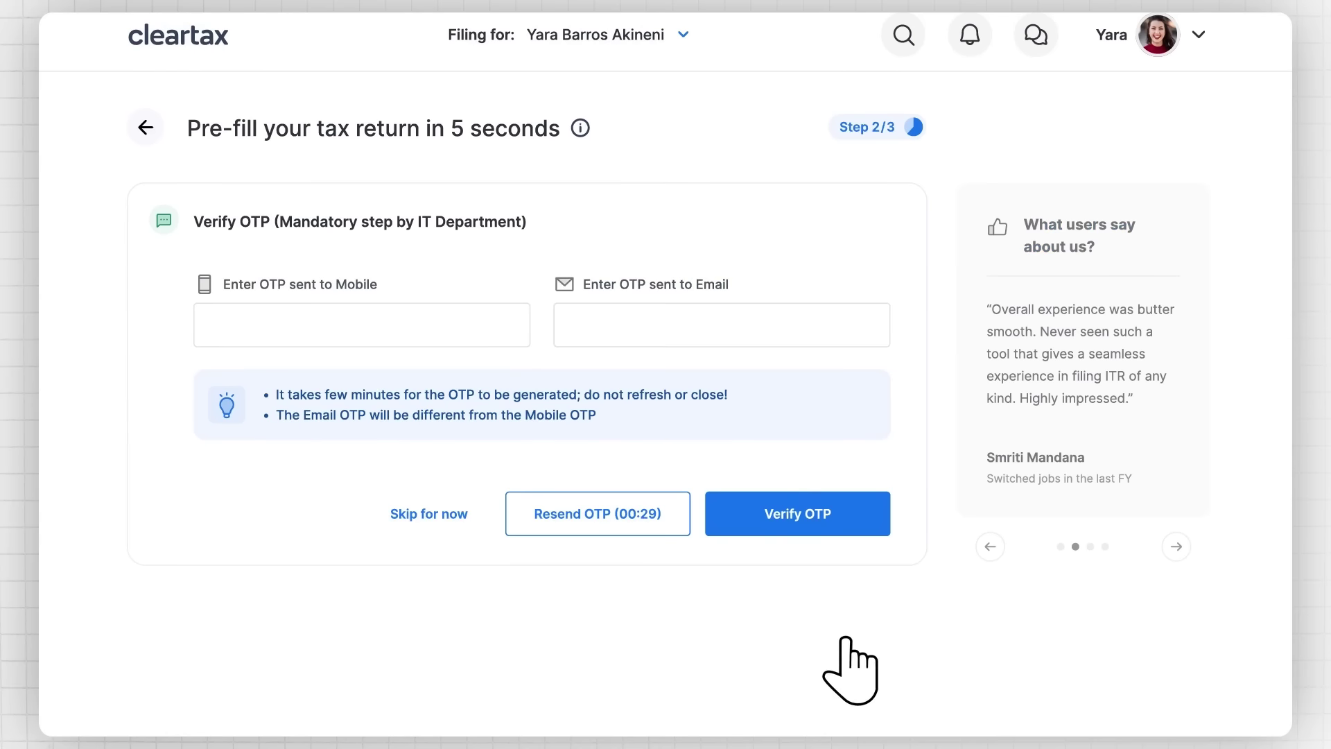
{"action": "type", "text": "123456"}
{"action": "left_click", "coordinate": [721, 325]}
{"action": "type", "text": "123456"}
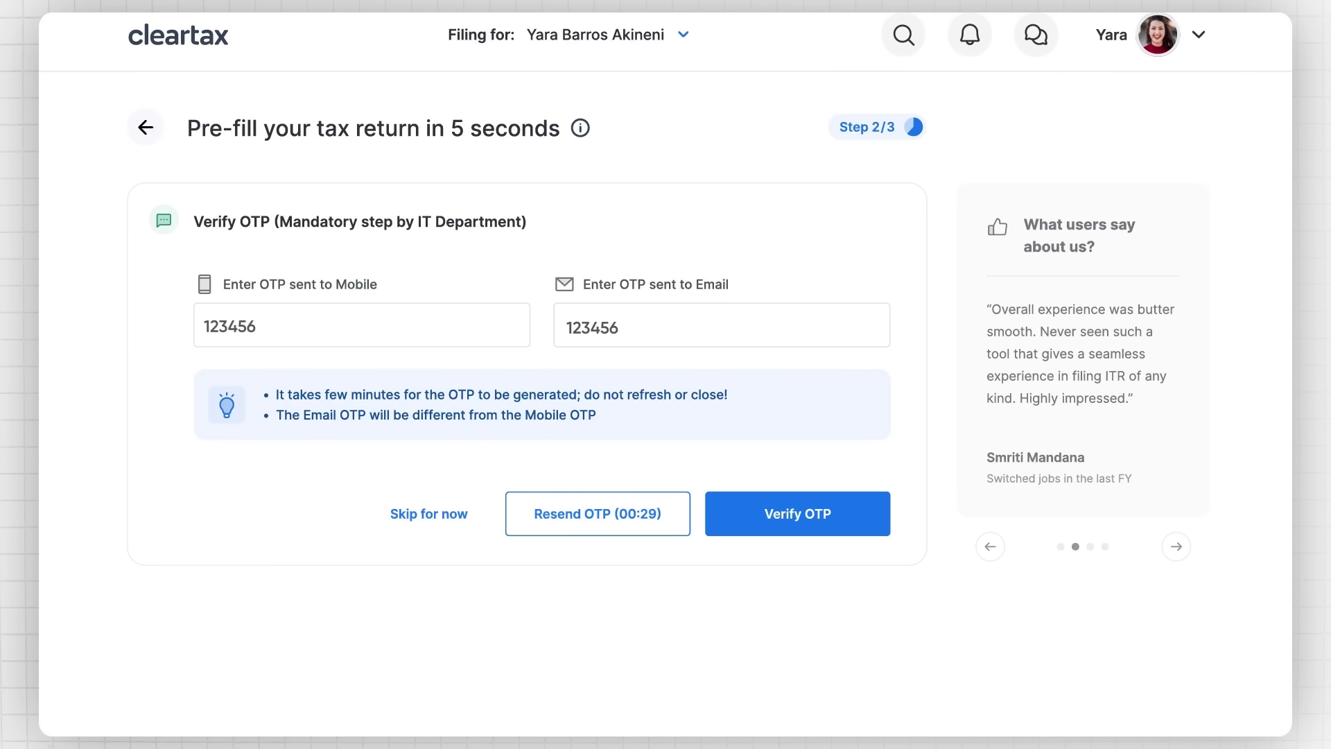
{"action": "left_click", "coordinate": [794, 515]}
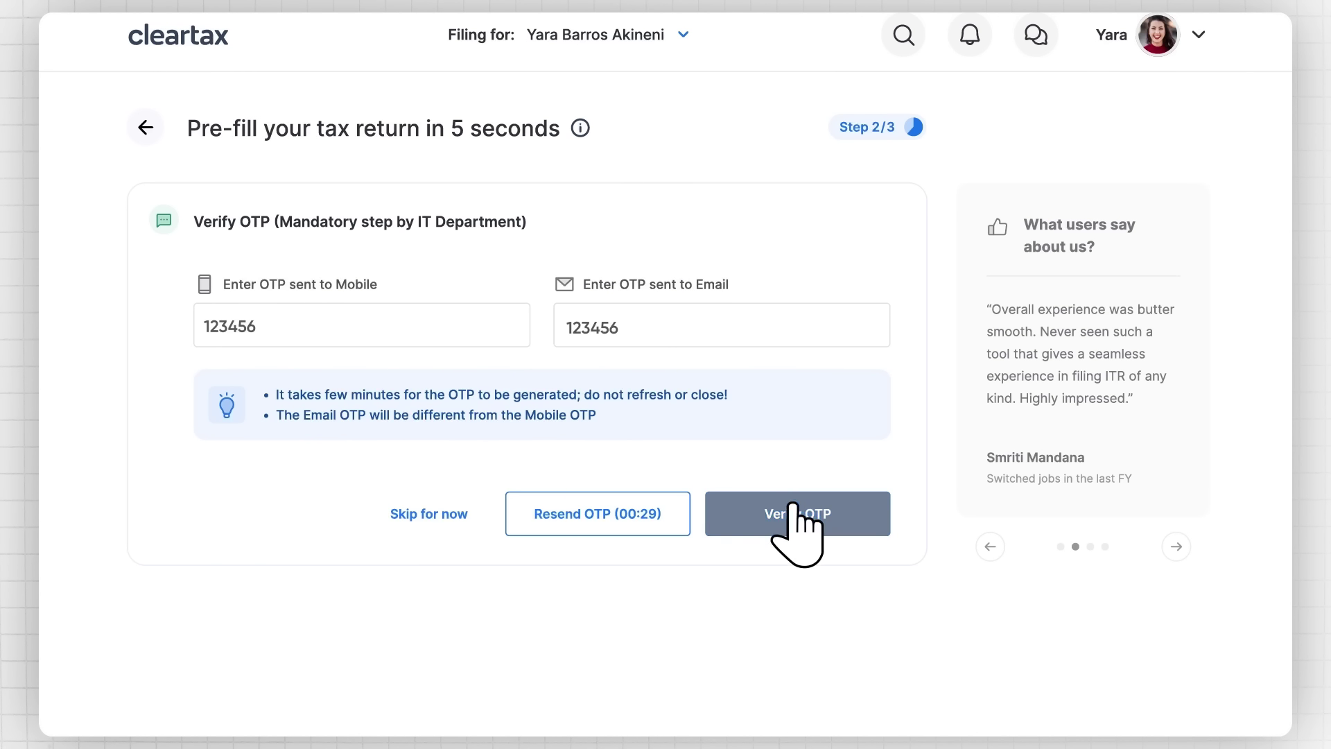
Step: Review the pre-filled return information, showing 90% of tax data auto-filled
{"action": "scroll", "coordinate": [665, 374], "scroll_direction": "down", "scroll_amount": 2}
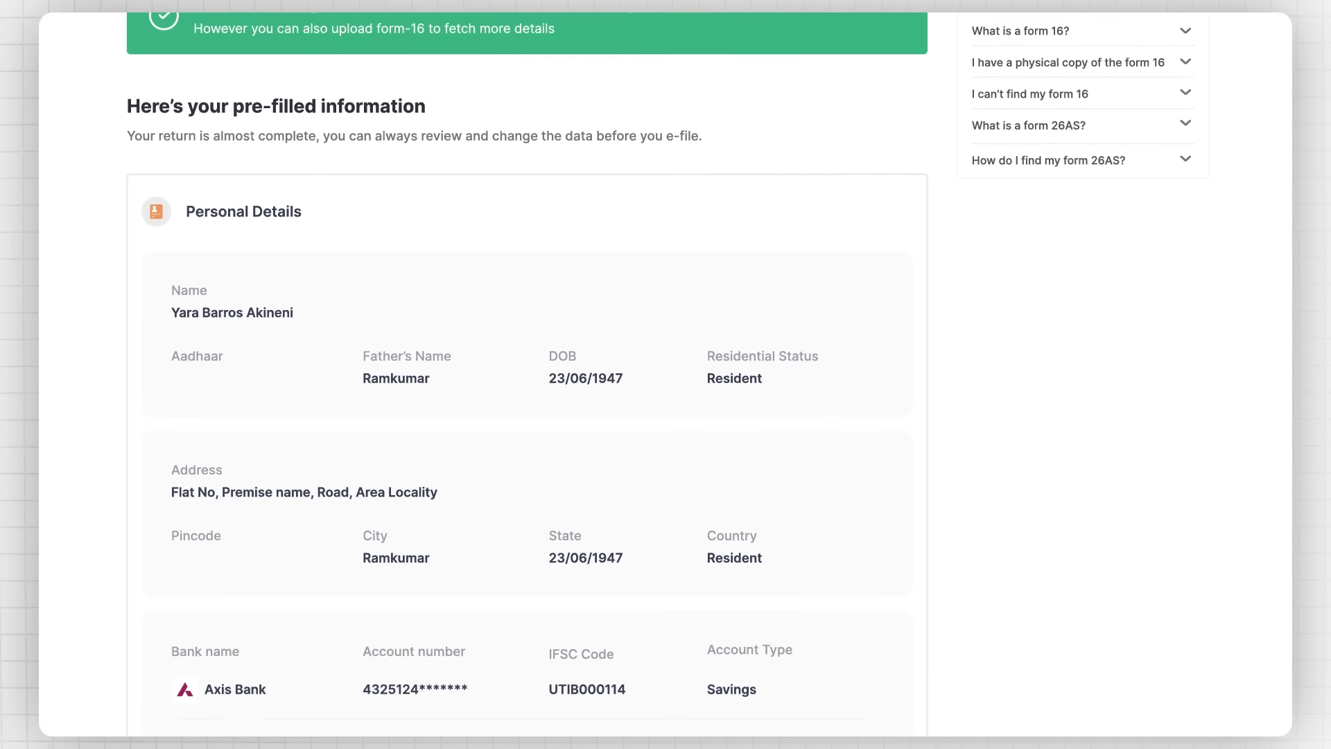
{"action": "scroll", "coordinate": [665, 374], "scroll_direction": "down", "scroll_amount": 5}
{"action": "scroll", "coordinate": [665, 375], "scroll_direction": "down", "scroll_amount": 7}
{"action": "scroll", "coordinate": [665, 374], "scroll_direction": "down", "scroll_amount": 8}
{"action": "scroll", "coordinate": [666, 375], "scroll_direction": "down", "scroll_amount": 7}
{"action": "scroll", "coordinate": [665, 374], "scroll_direction": "down", "scroll_amount": 5}
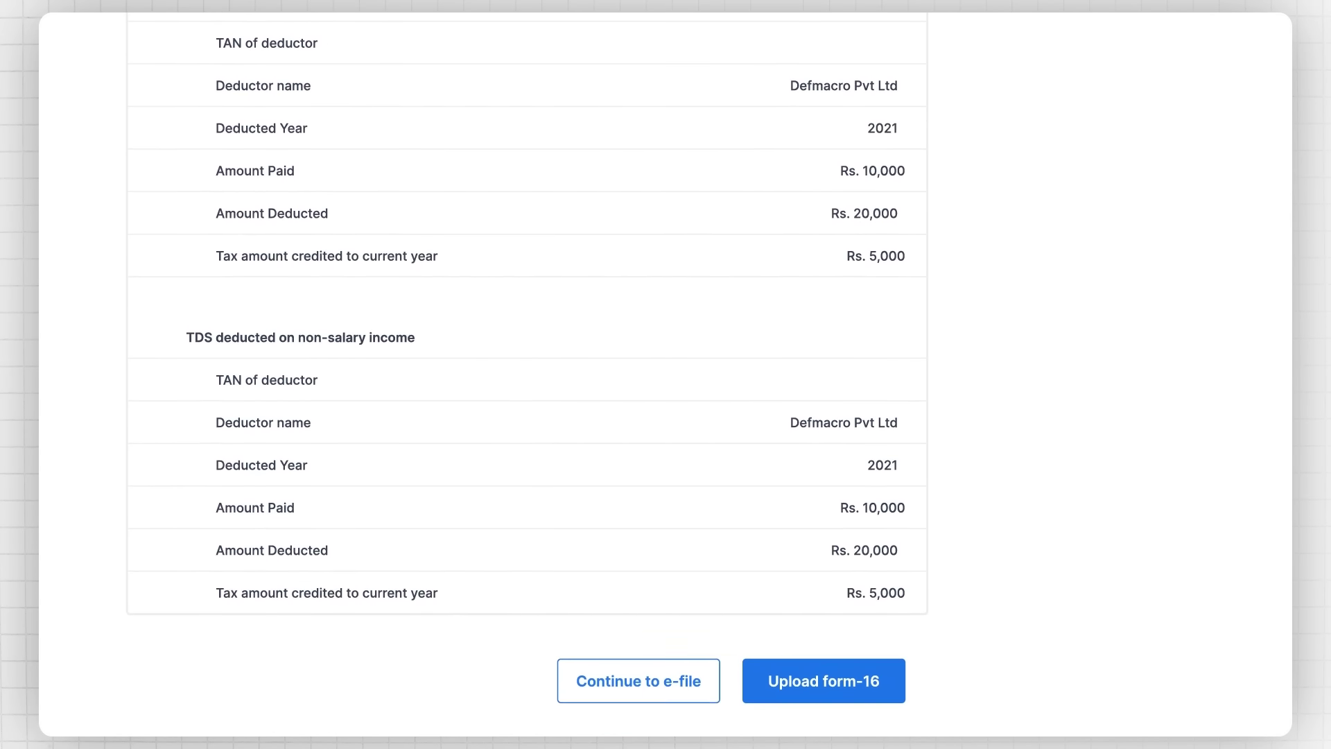
{"action": "scroll", "coordinate": [665, 375], "scroll_direction": "down", "scroll_amount": 1}
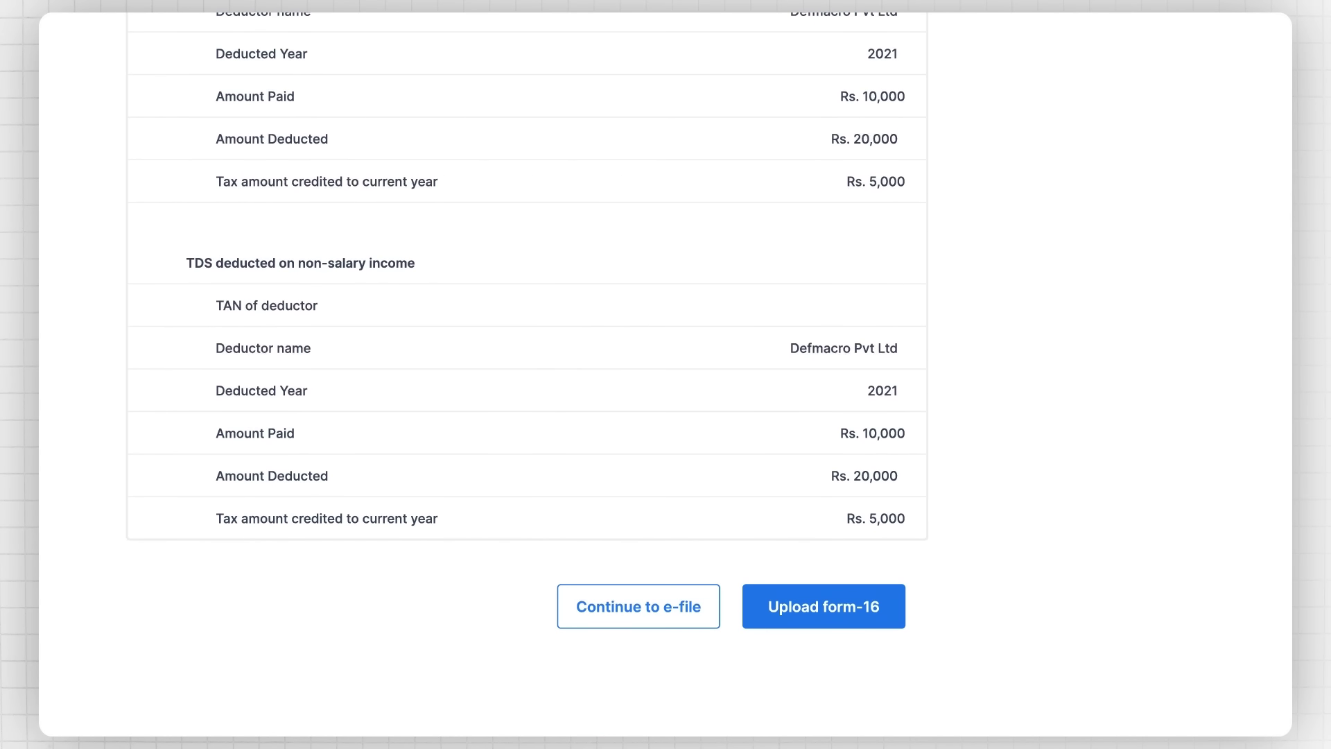
Step: Upload the Form 16 PDF from Downloads and continue past its salary summary
{"action": "left_click", "coordinate": [826, 605]}
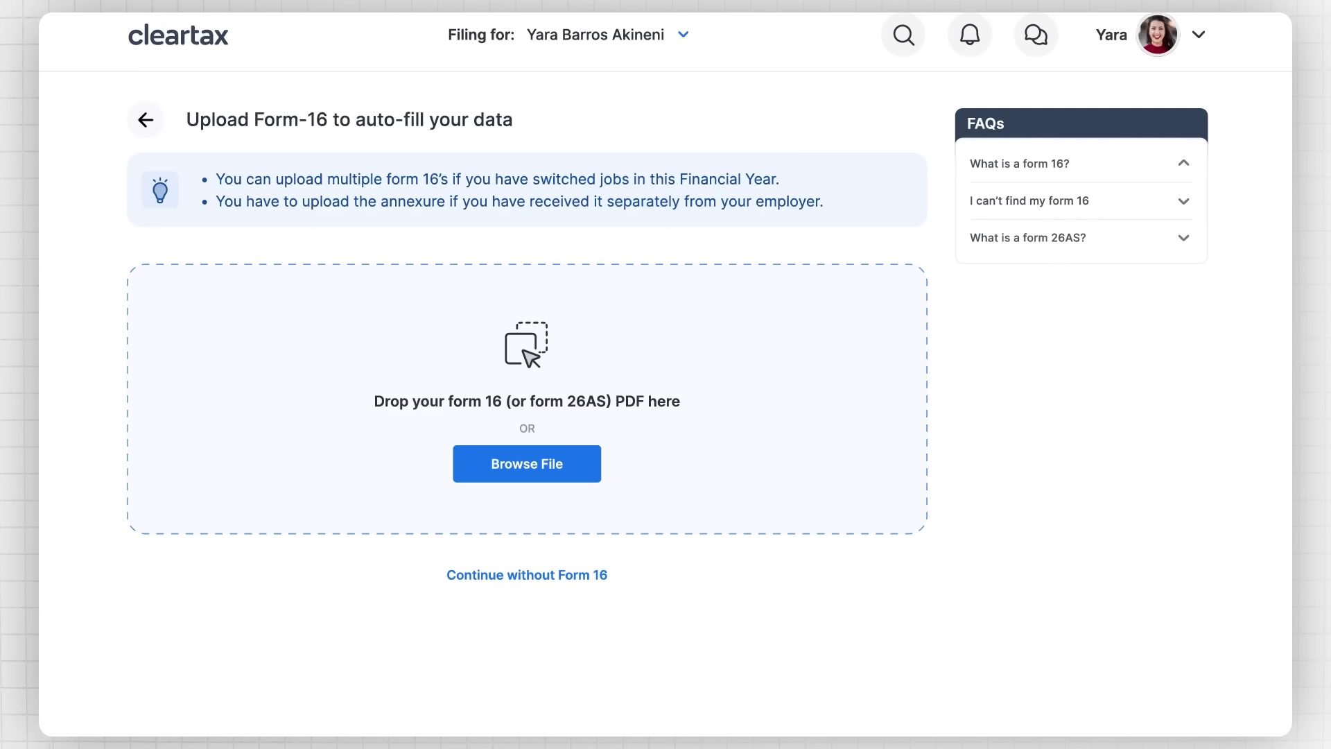
{"action": "left_click", "coordinate": [513, 463]}
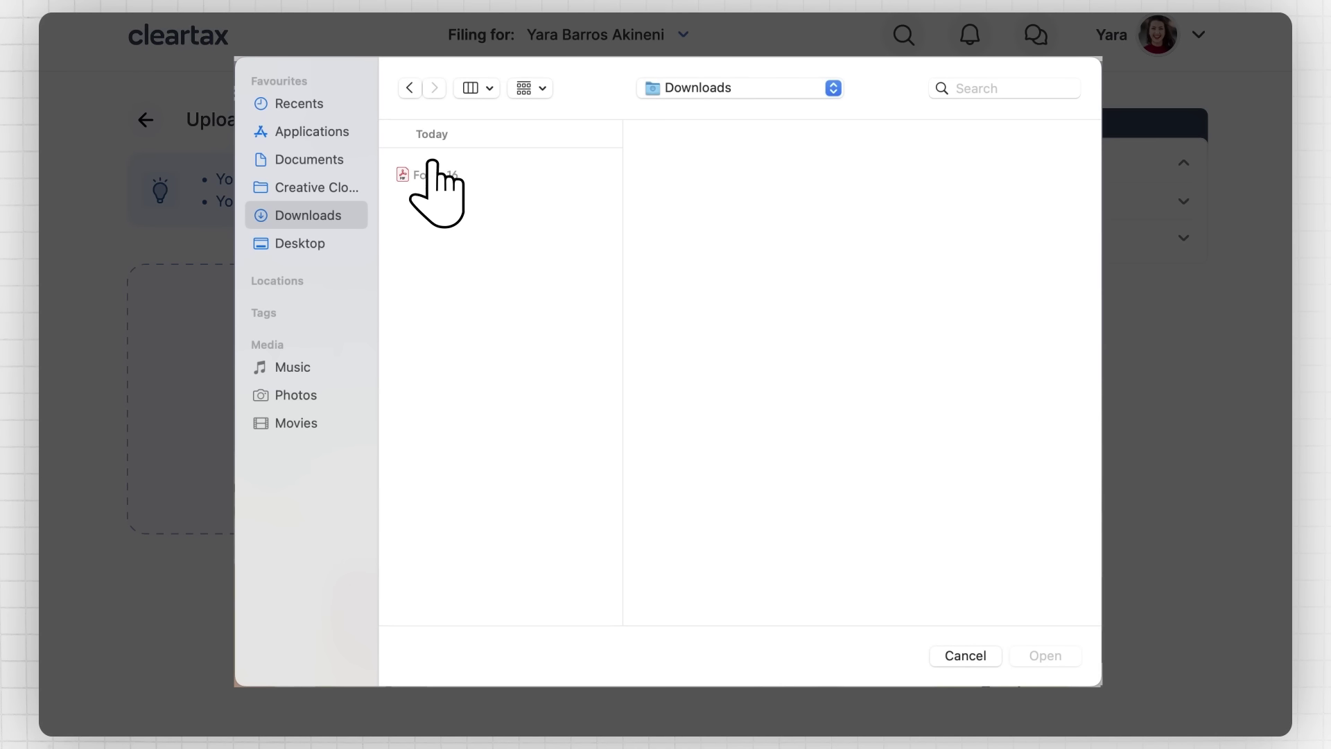
{"action": "double_click", "coordinate": [423, 175]}
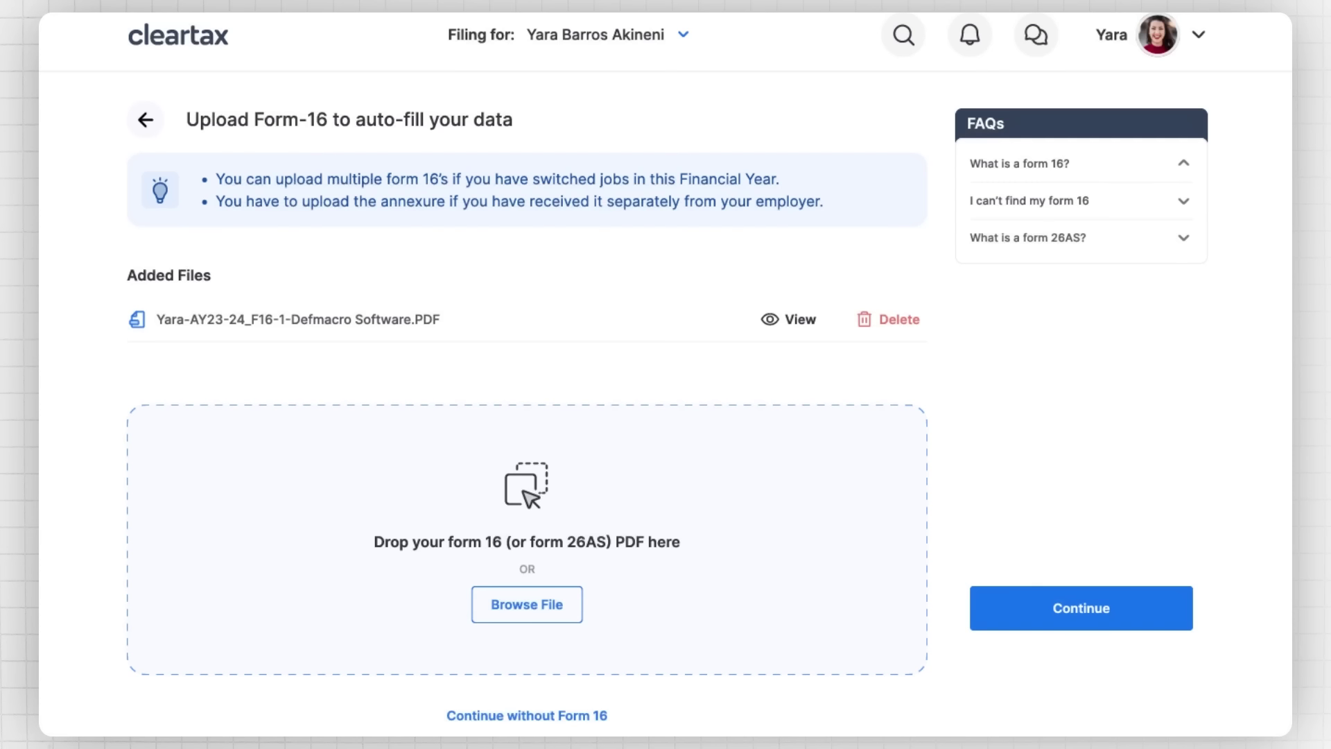
{"action": "left_click", "coordinate": [1081, 610]}
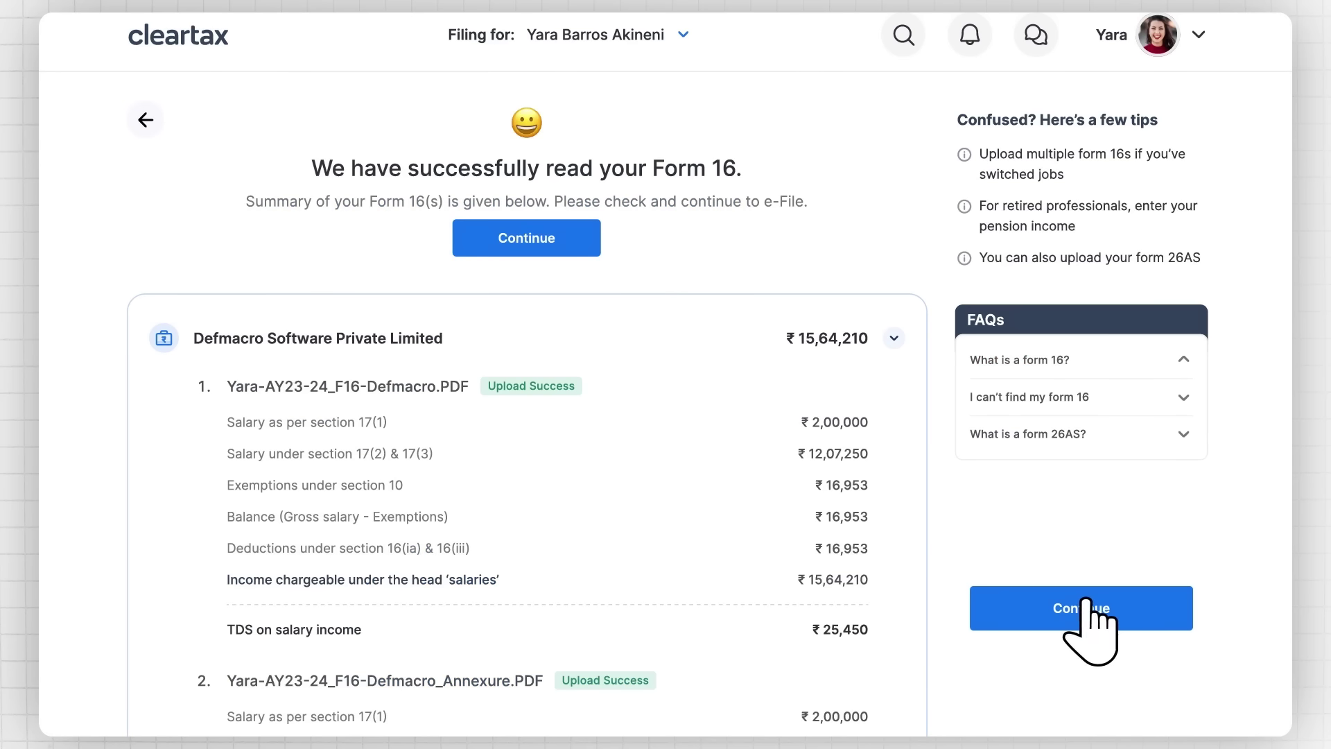
{"action": "scroll", "coordinate": [665, 375], "scroll_direction": "down", "scroll_amount": 4}
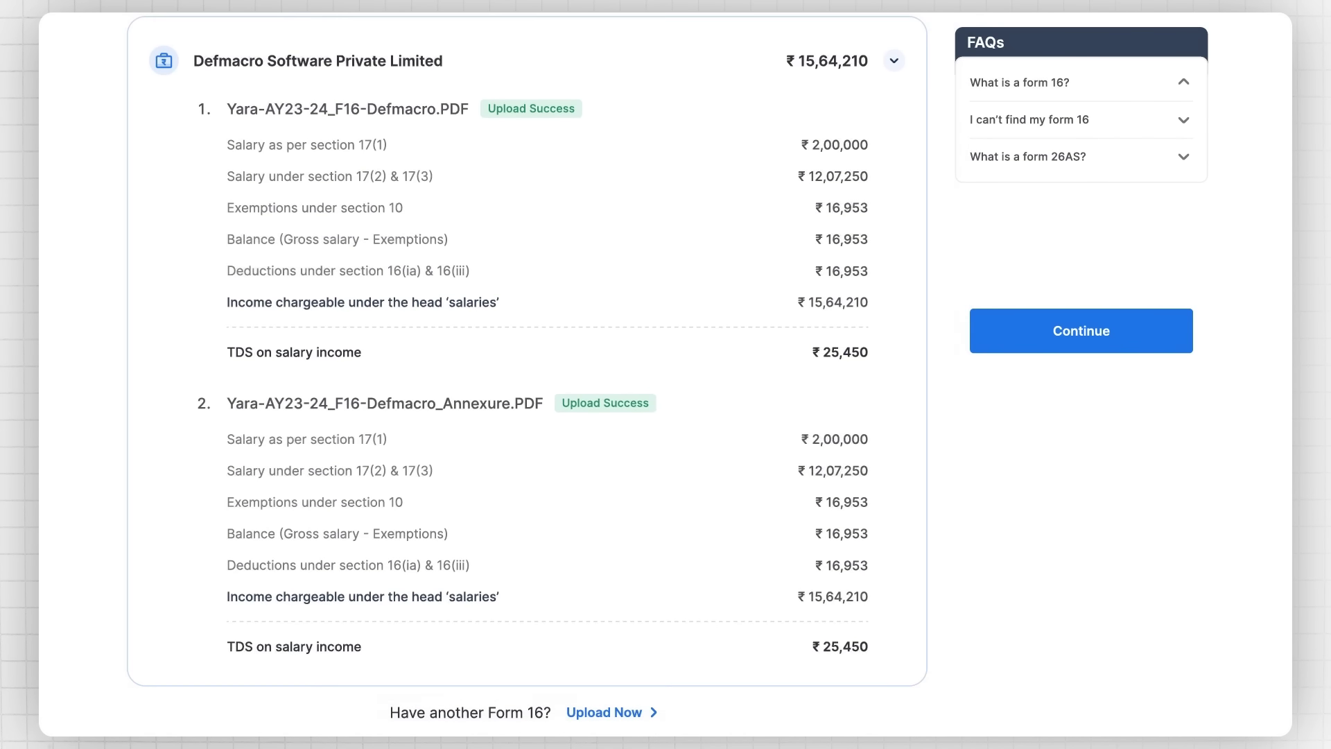
{"action": "left_click", "coordinate": [1079, 331]}
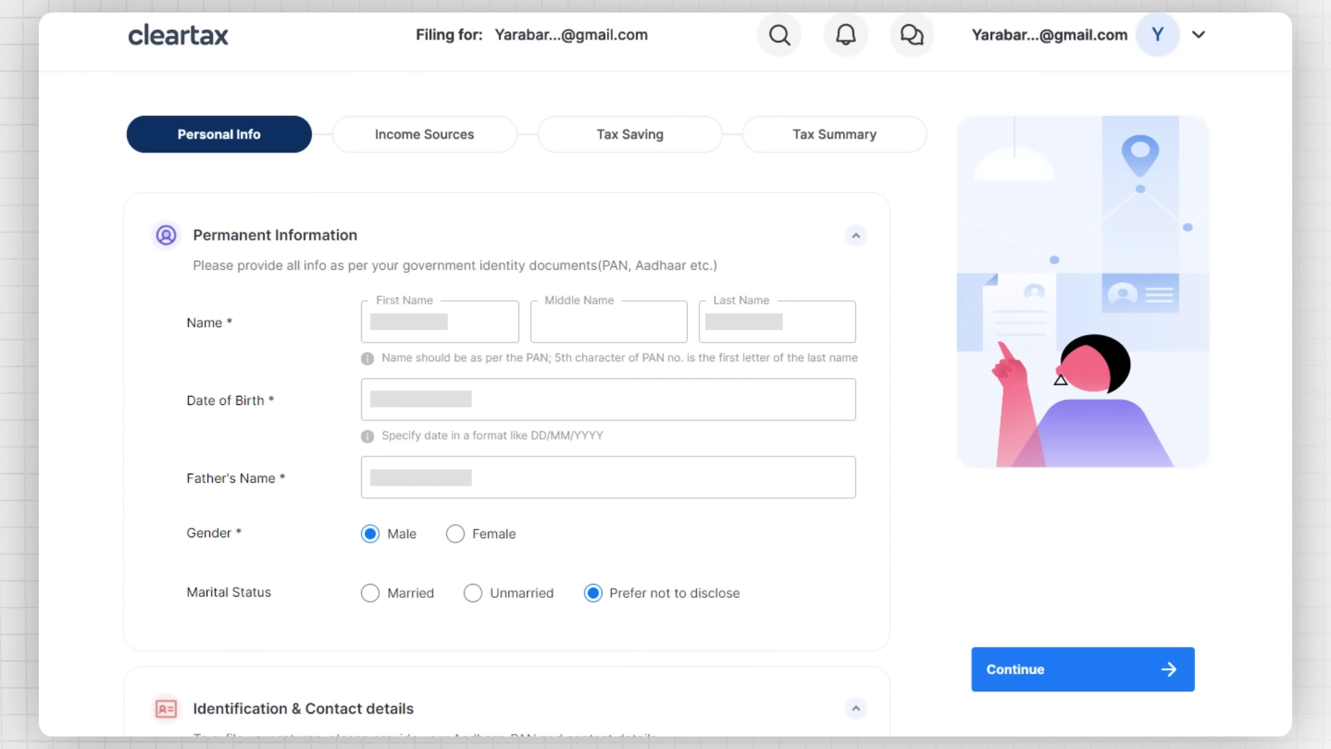
Step: Review the Personal Info details, then move on to Income Sources
{"action": "scroll", "coordinate": [666, 374], "scroll_direction": "down", "scroll_amount": 5}
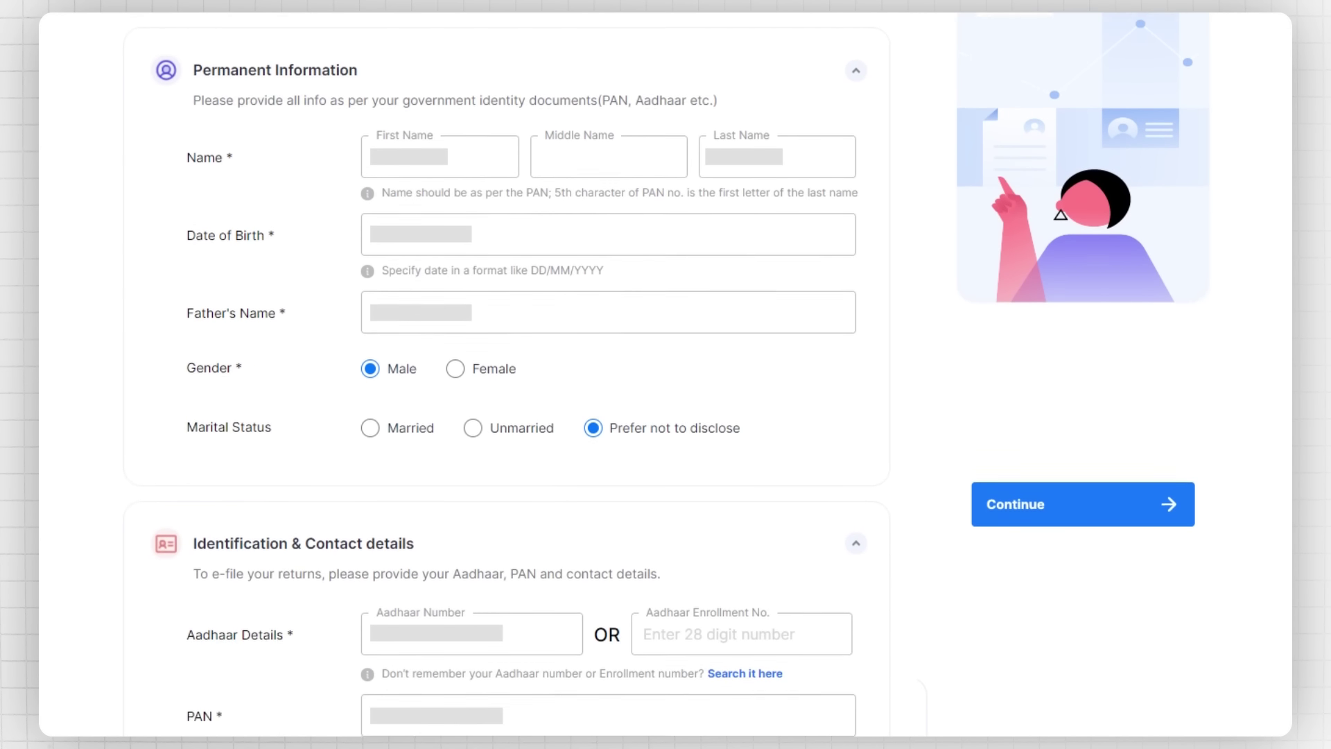
{"action": "scroll", "coordinate": [666, 374], "scroll_direction": "up", "scroll_amount": 5}
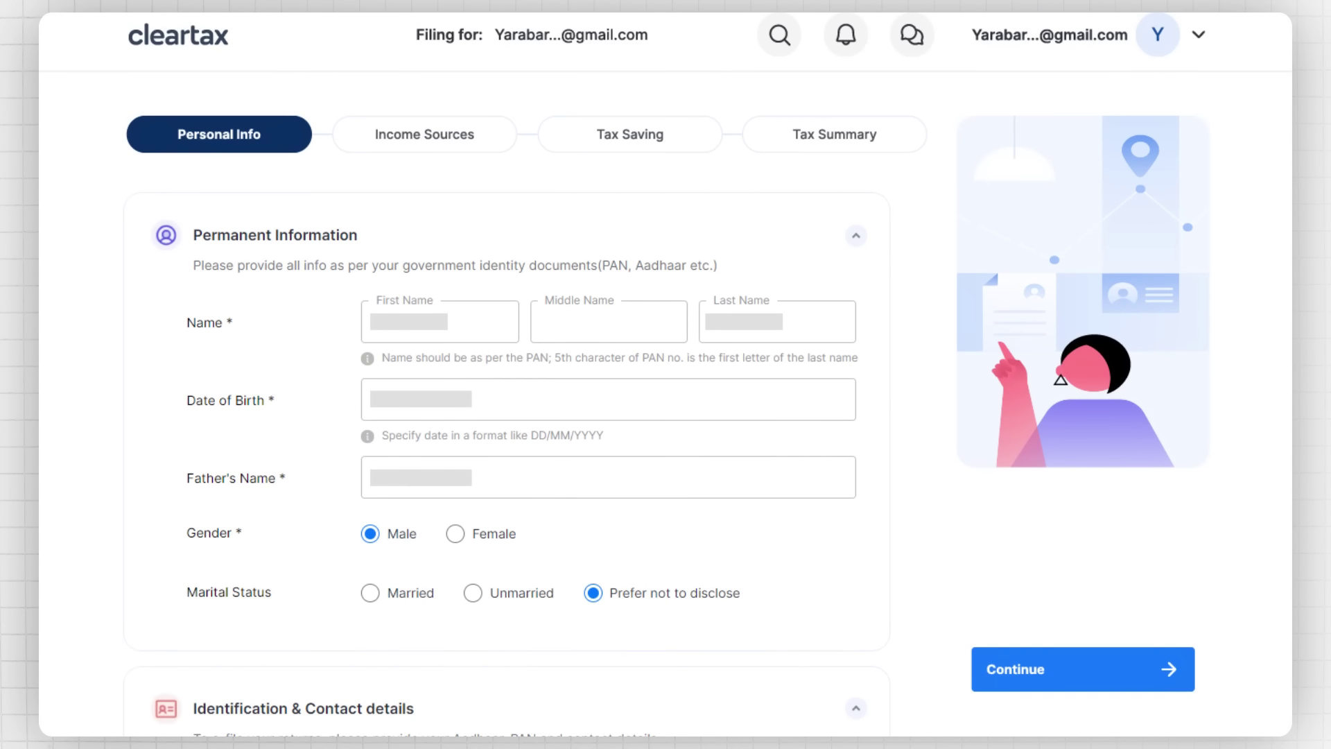
{"action": "left_click", "coordinate": [465, 133]}
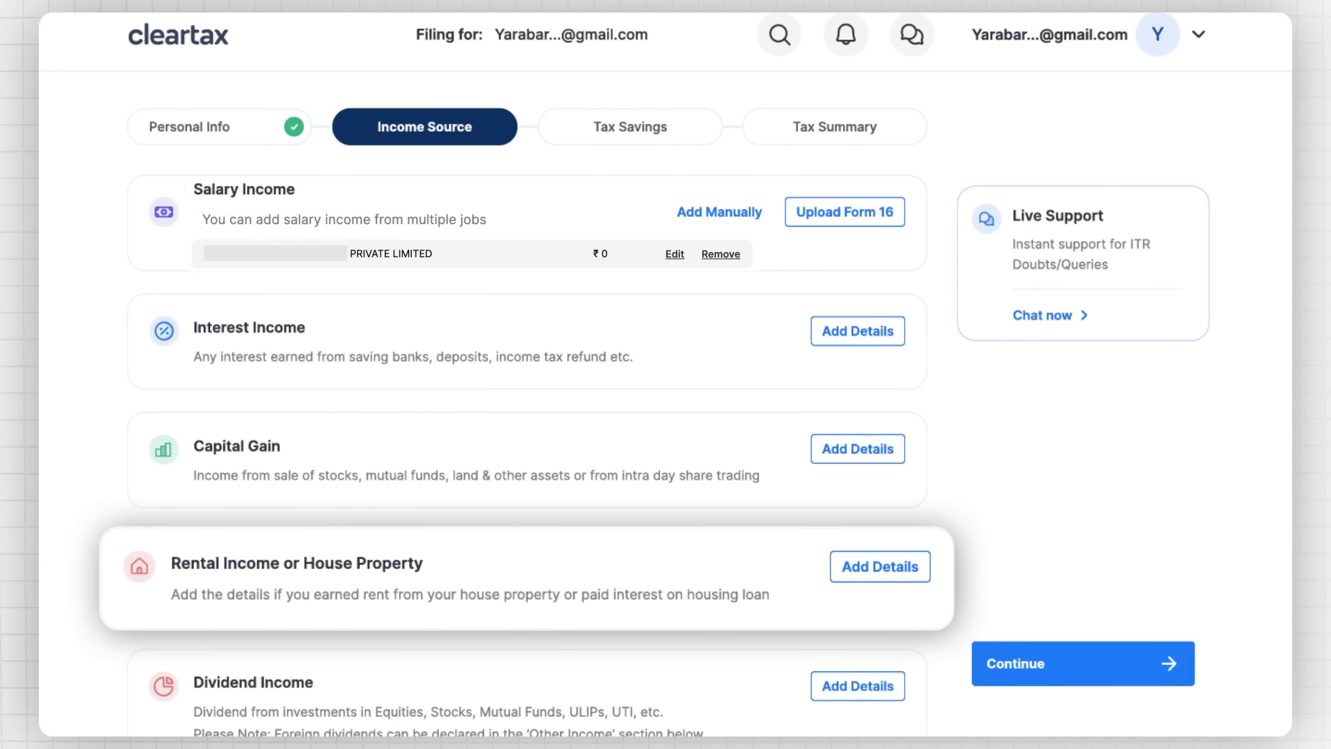
Step: Check the house property and interest income sections, then proceed to Tax Savings
{"action": "left_click", "coordinate": [882, 570]}
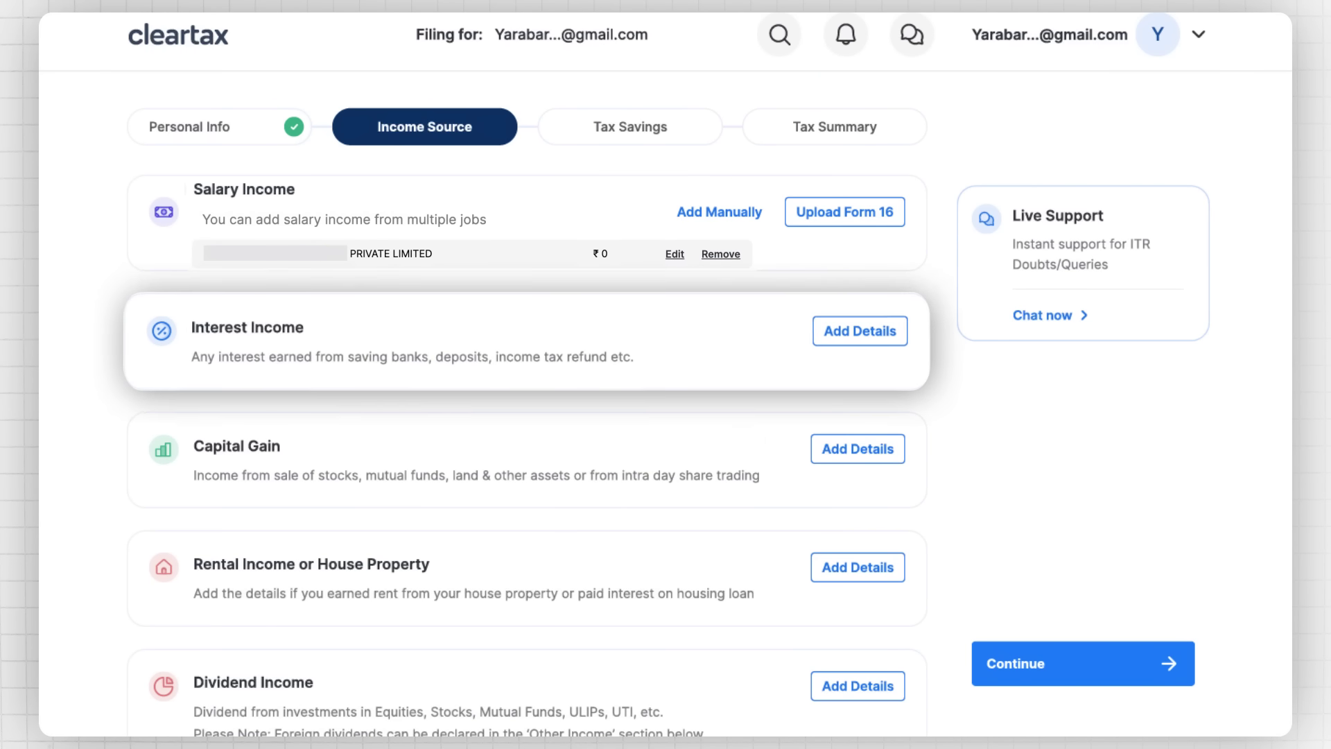
{"action": "left_click", "coordinate": [883, 330]}
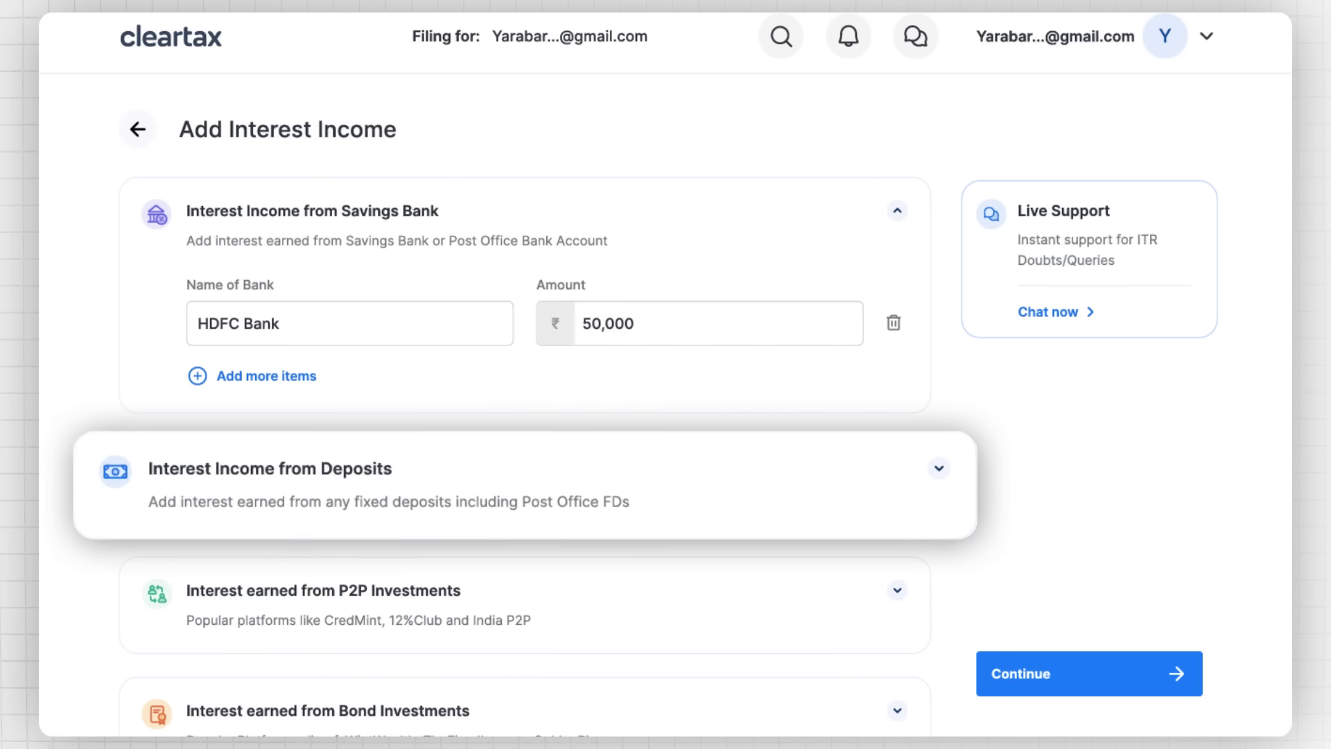
{"action": "scroll", "coordinate": [665, 374], "scroll_direction": "down", "scroll_amount": 7}
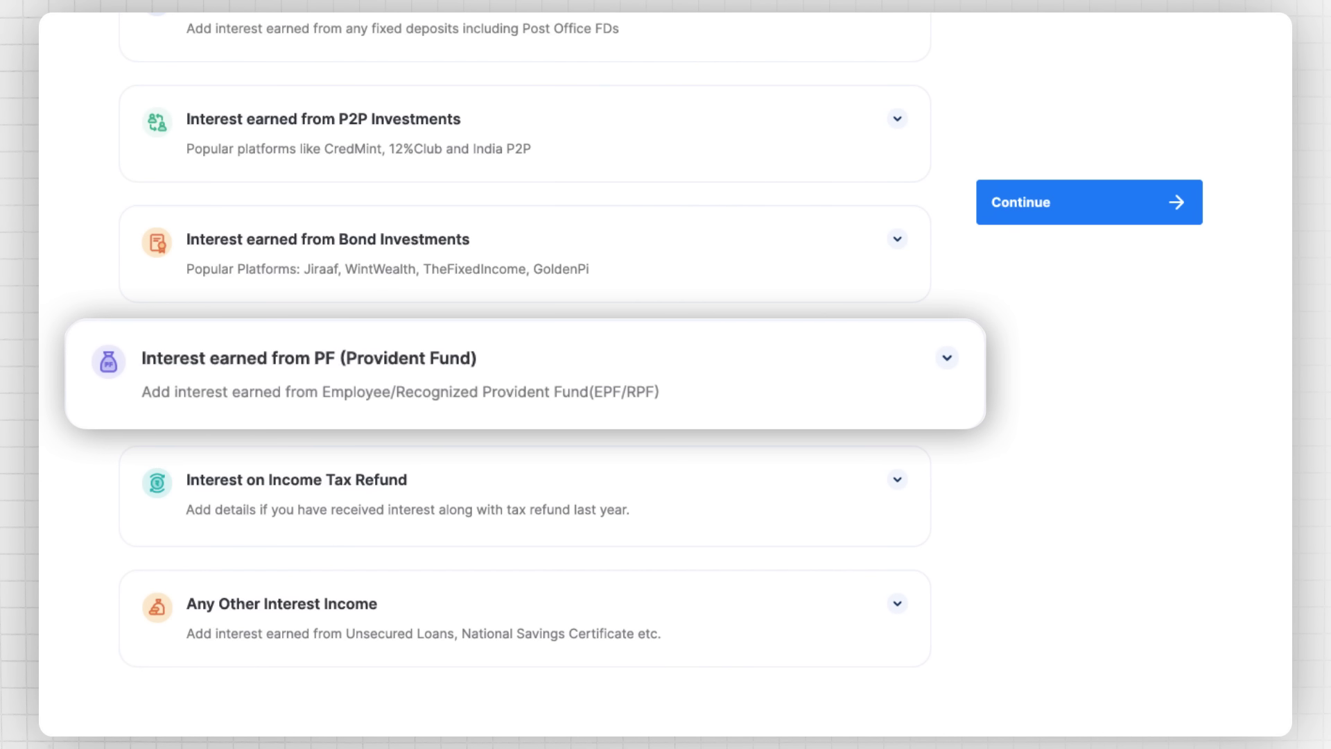
{"action": "scroll", "coordinate": [666, 374], "scroll_direction": "up", "scroll_amount": 7}
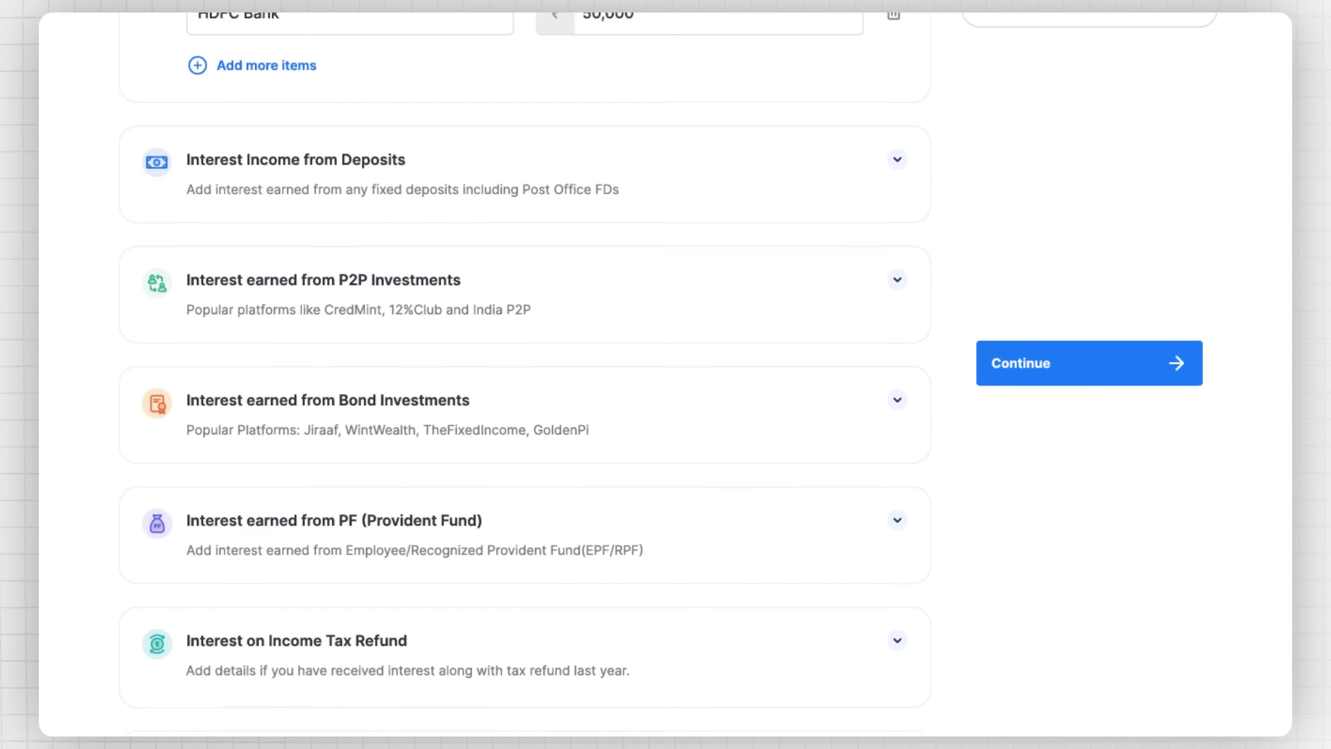
{"action": "left_click", "coordinate": [137, 128]}
{"action": "left_click", "coordinate": [628, 128]}
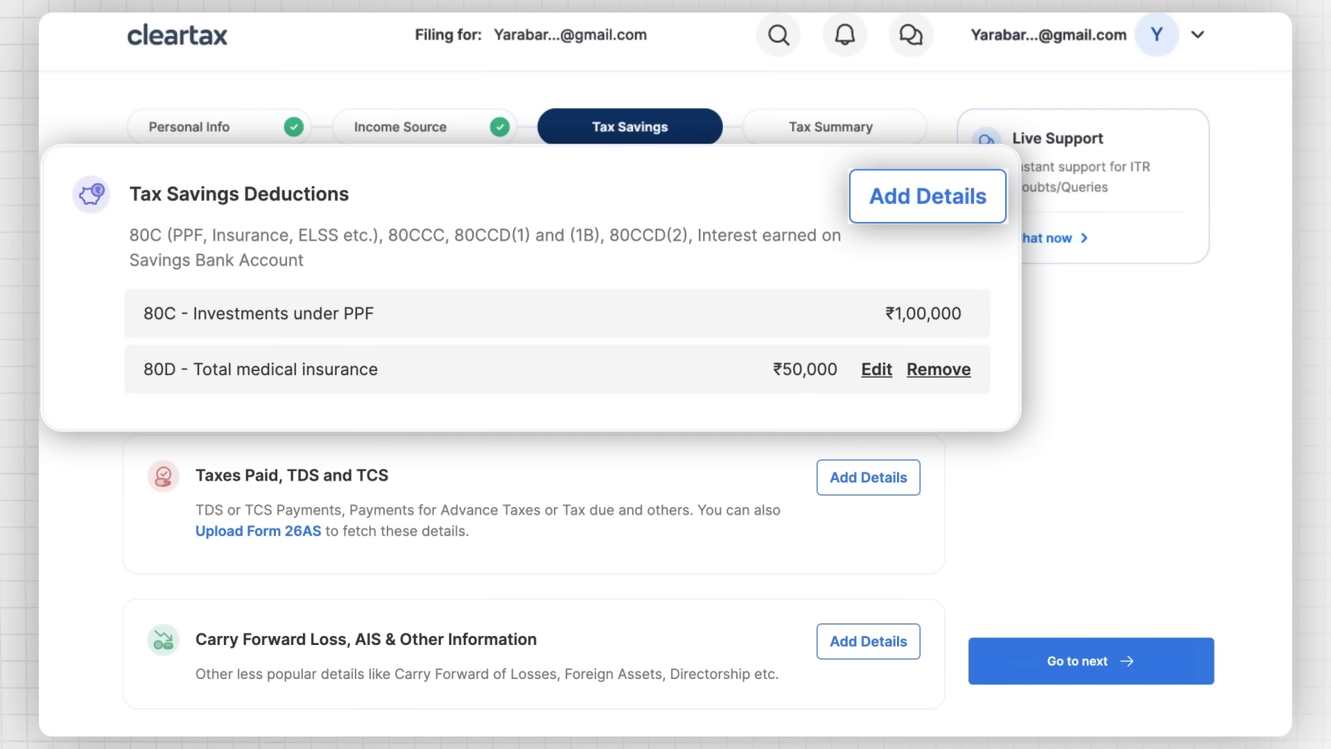
Step: Review the health insurance and loans deductions under Tax Savings
{"action": "left_click", "coordinate": [901, 202]}
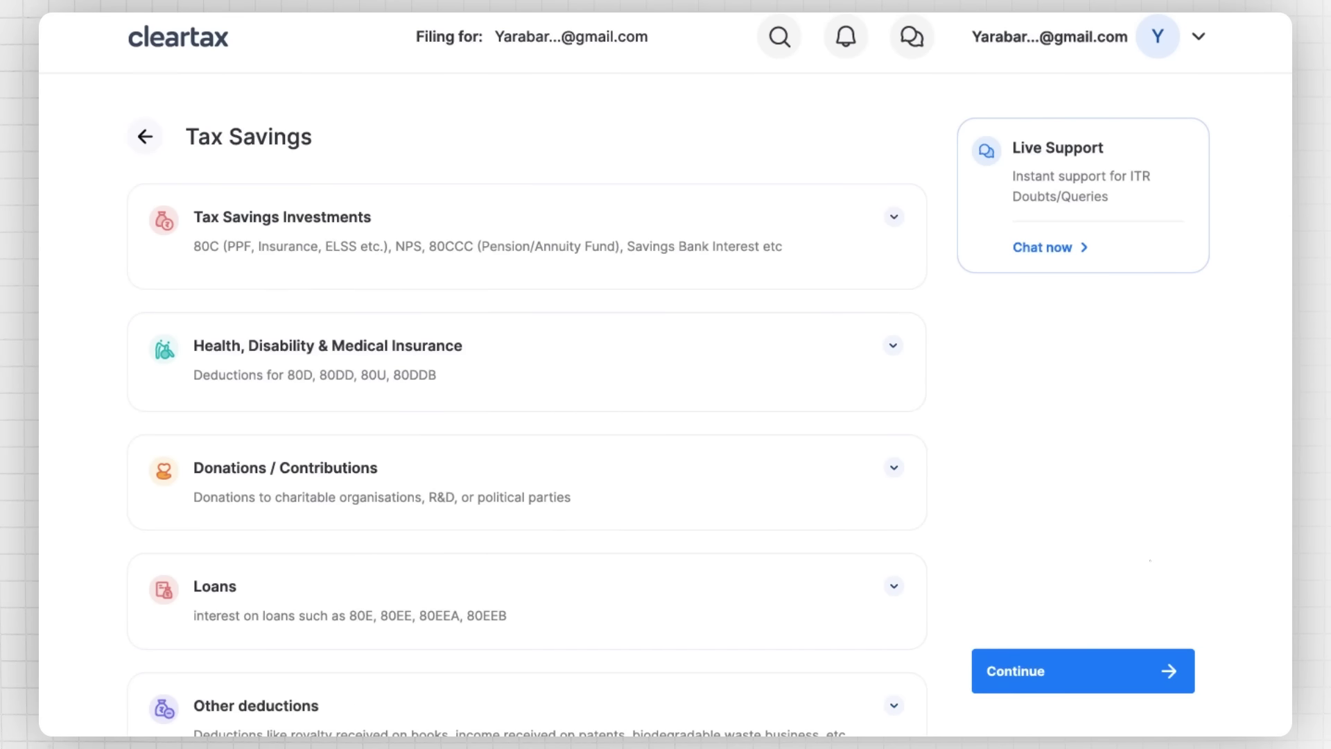
{"action": "left_click", "coordinate": [893, 229]}
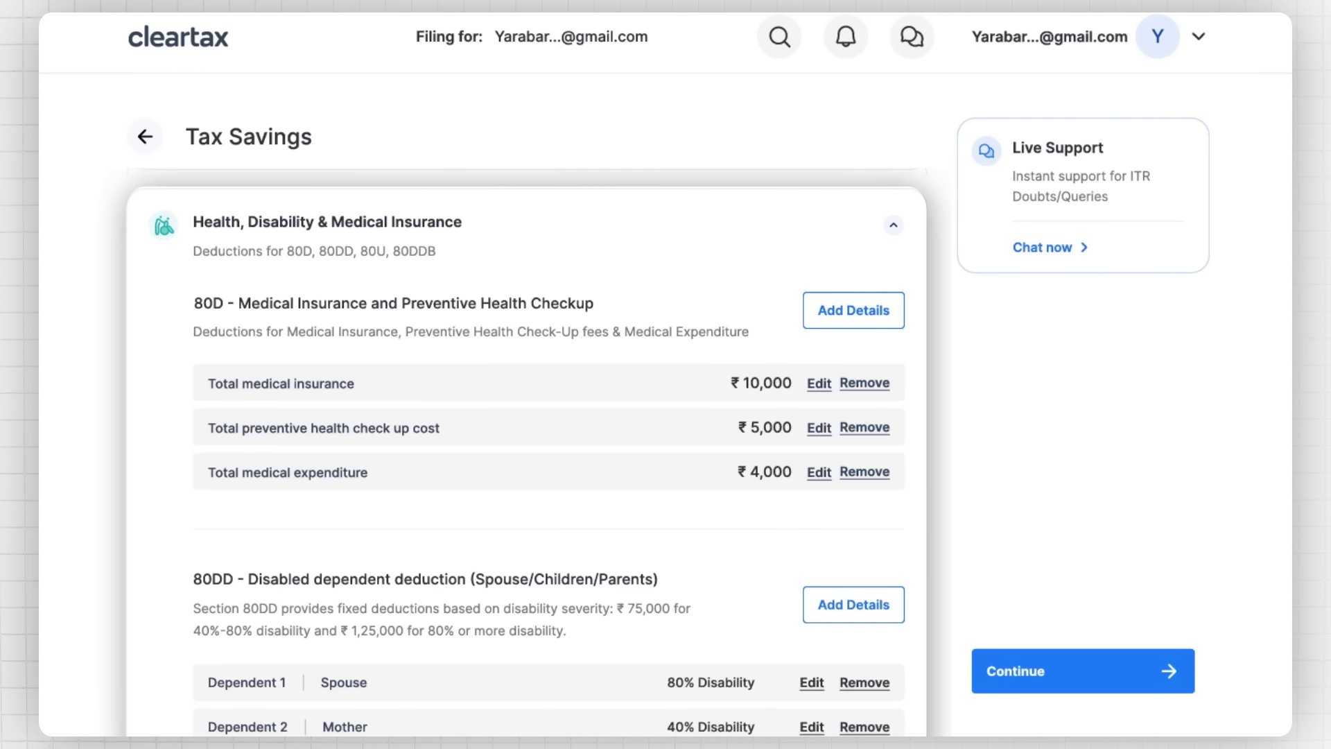
{"action": "scroll", "coordinate": [526, 457], "scroll_direction": "down", "scroll_amount": 15}
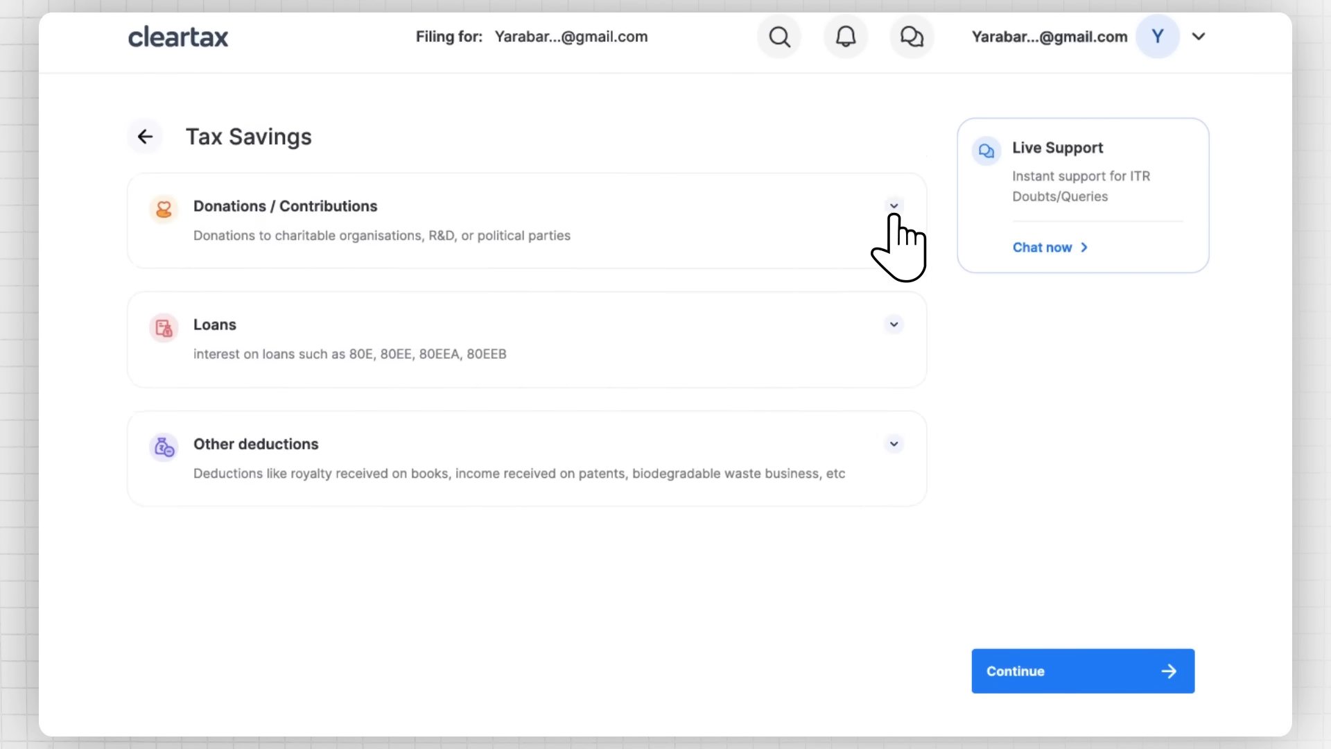
{"action": "left_click", "coordinate": [922, 216]}
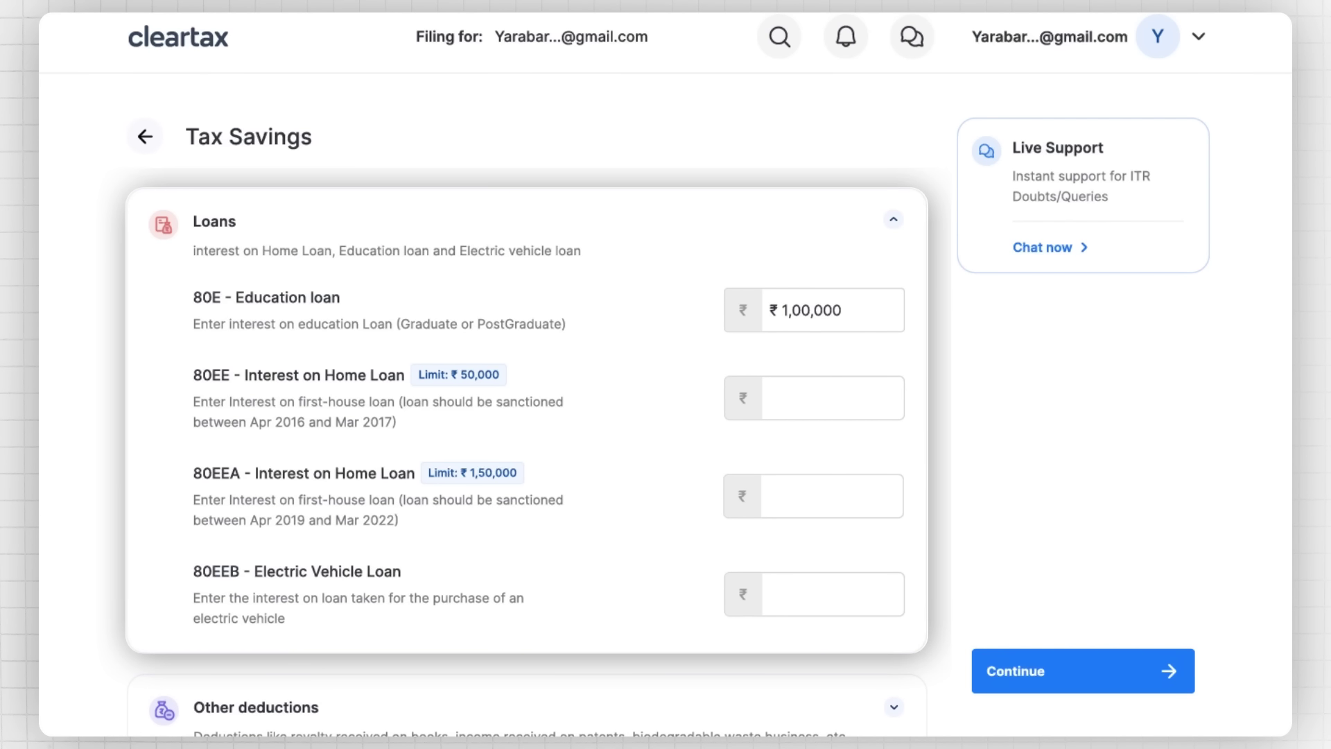
{"action": "scroll", "coordinate": [527, 416], "scroll_direction": "up", "scroll_amount": 12}
{"action": "scroll", "coordinate": [527, 450], "scroll_direction": "up", "scroll_amount": 9}
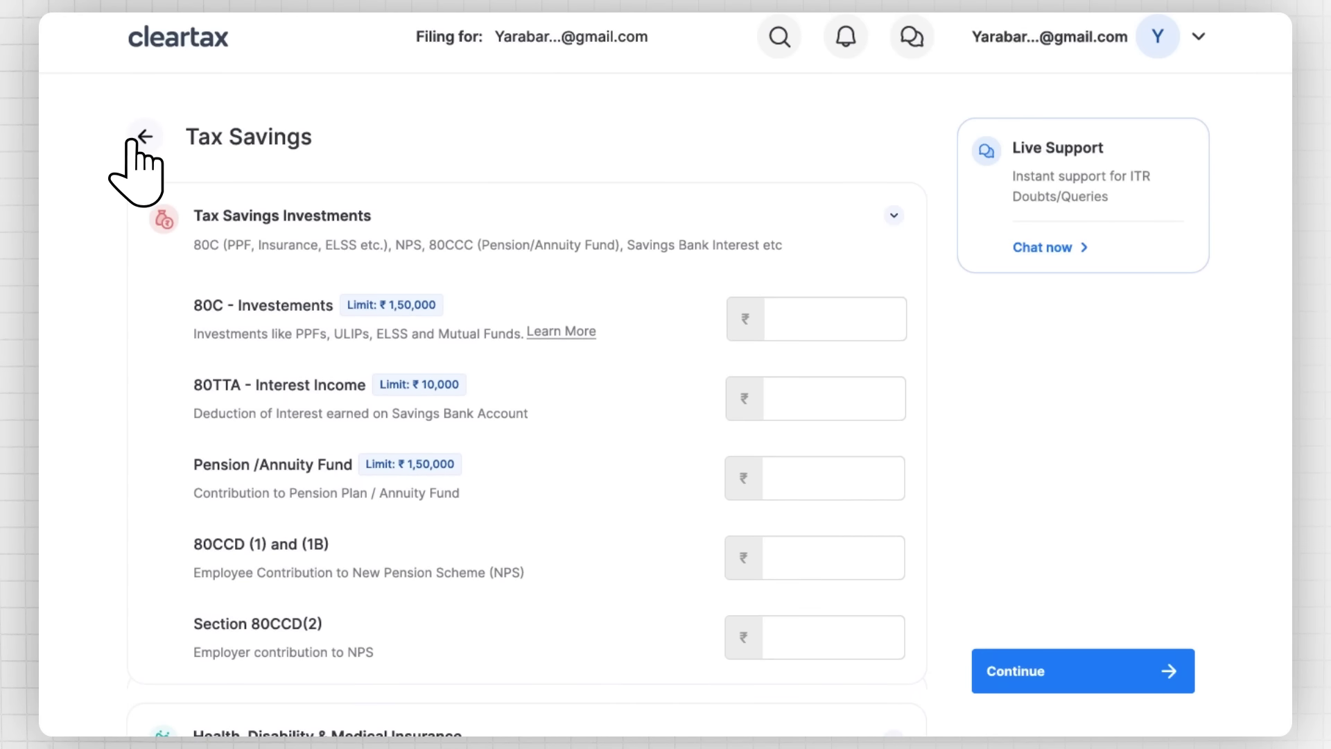
{"action": "left_click", "coordinate": [142, 137]}
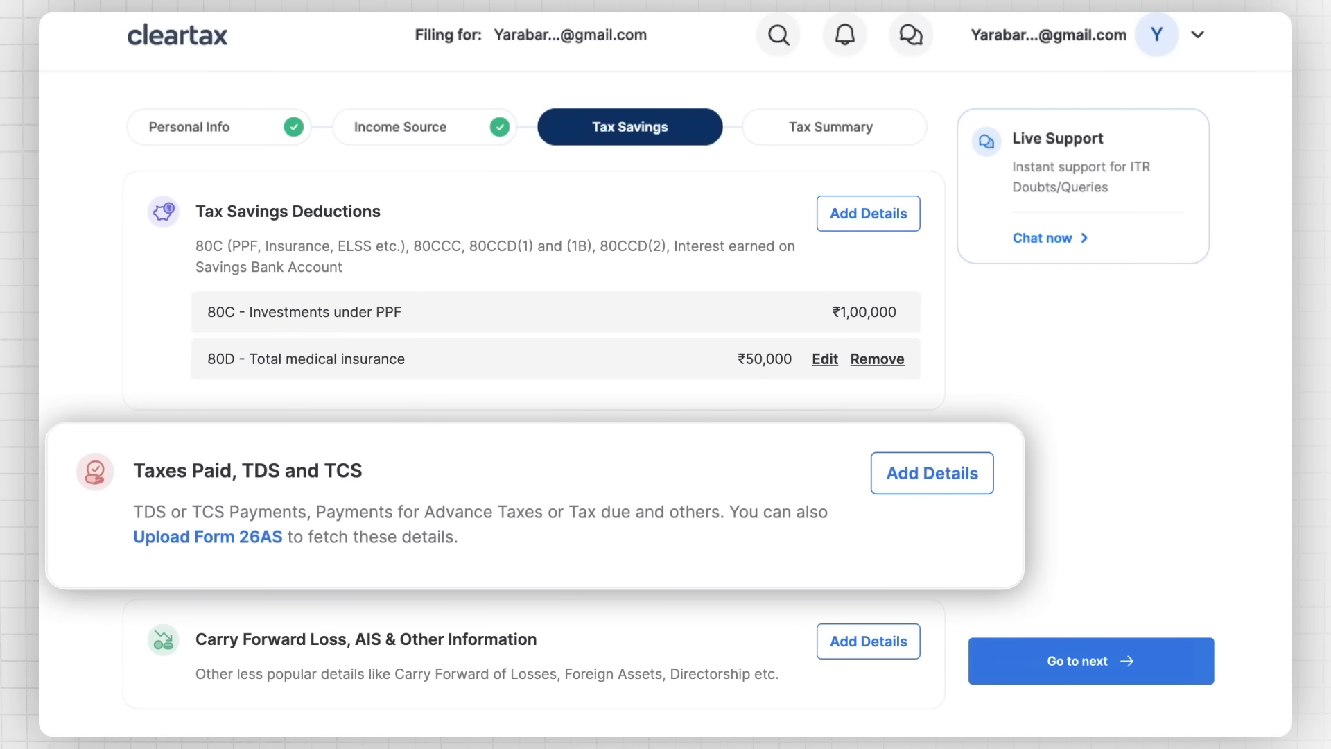
Step: Review taxes paid (TDS/TCS), advance to Tax Summary and compare old and new regimes
{"action": "left_click", "coordinate": [932, 475]}
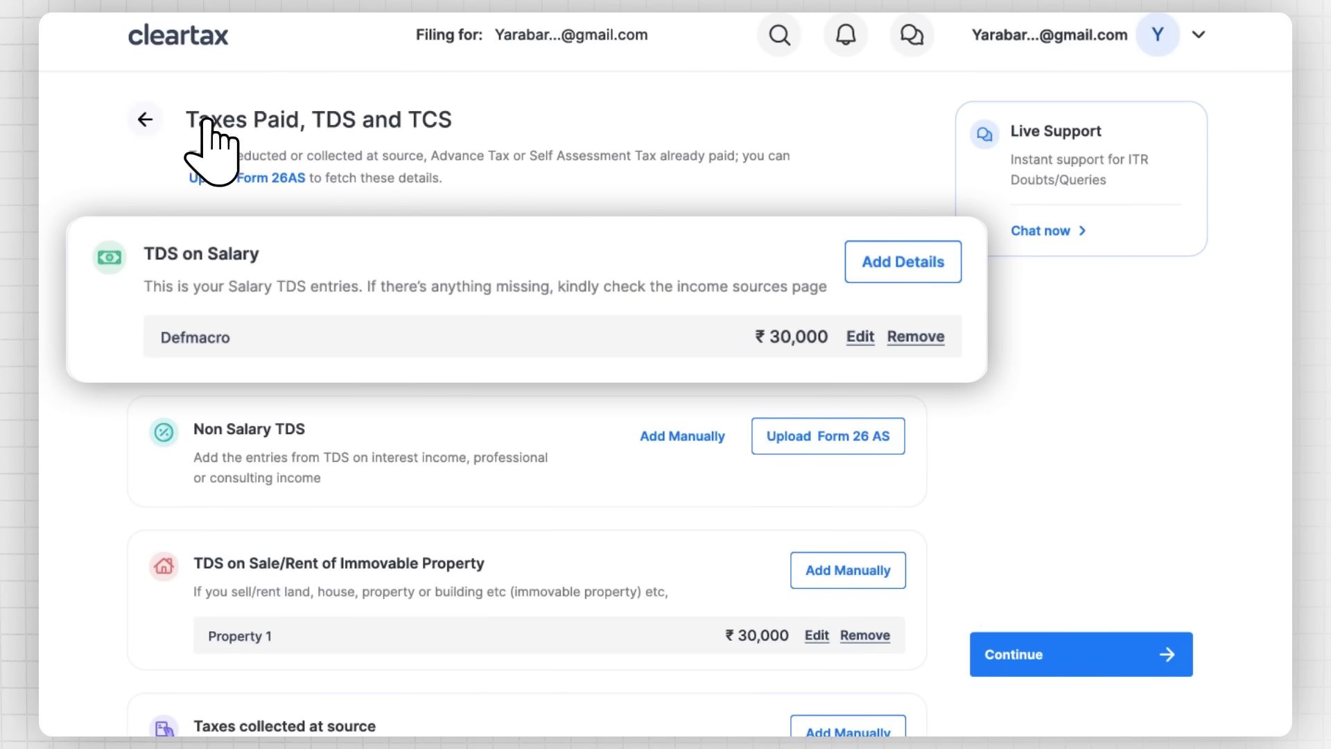
{"action": "left_click", "coordinate": [144, 119]}
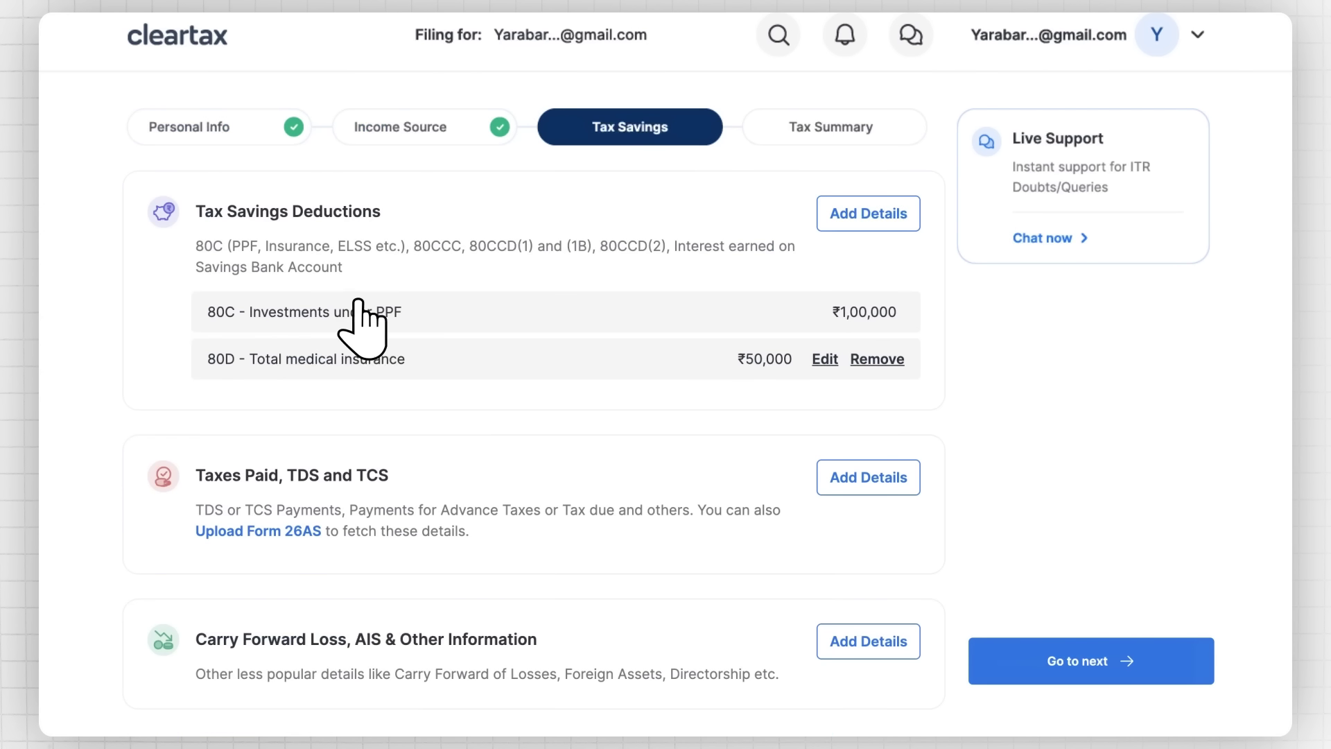
{"action": "left_click", "coordinate": [1078, 655]}
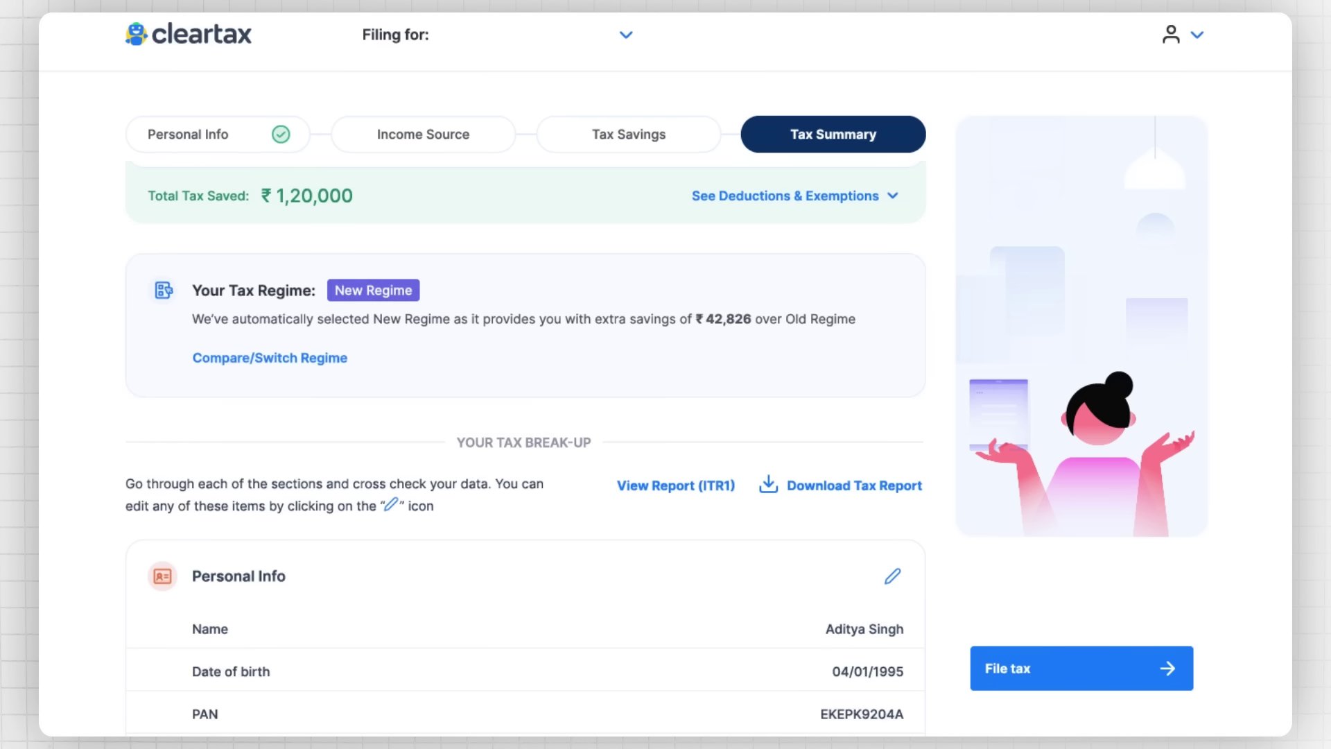
{"action": "left_click", "coordinate": [267, 357]}
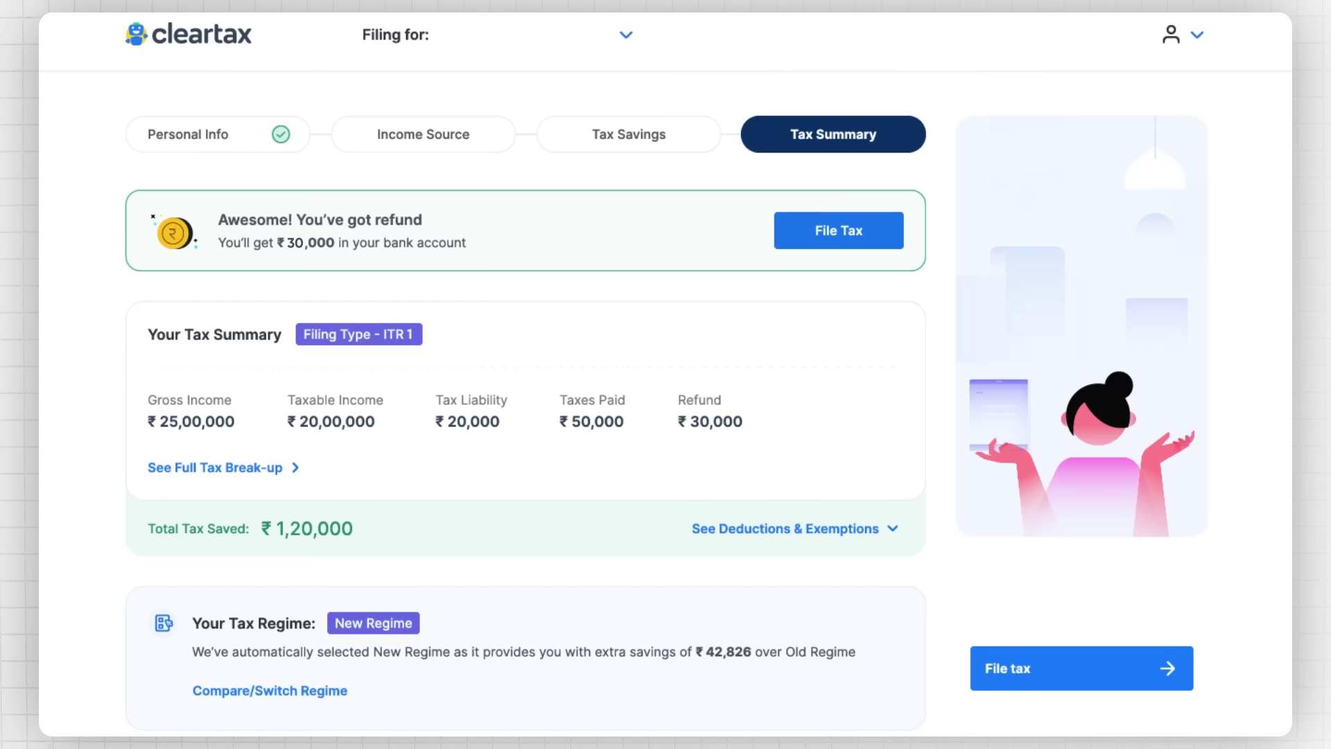
Step: Review the tax break-up, start filing, and accept the declaration's terms
{"action": "scroll", "coordinate": [525, 444], "scroll_direction": "down", "scroll_amount": 20}
{"action": "scroll", "coordinate": [526, 443], "scroll_direction": "down", "scroll_amount": 5}
{"action": "left_click", "coordinate": [1075, 669]}
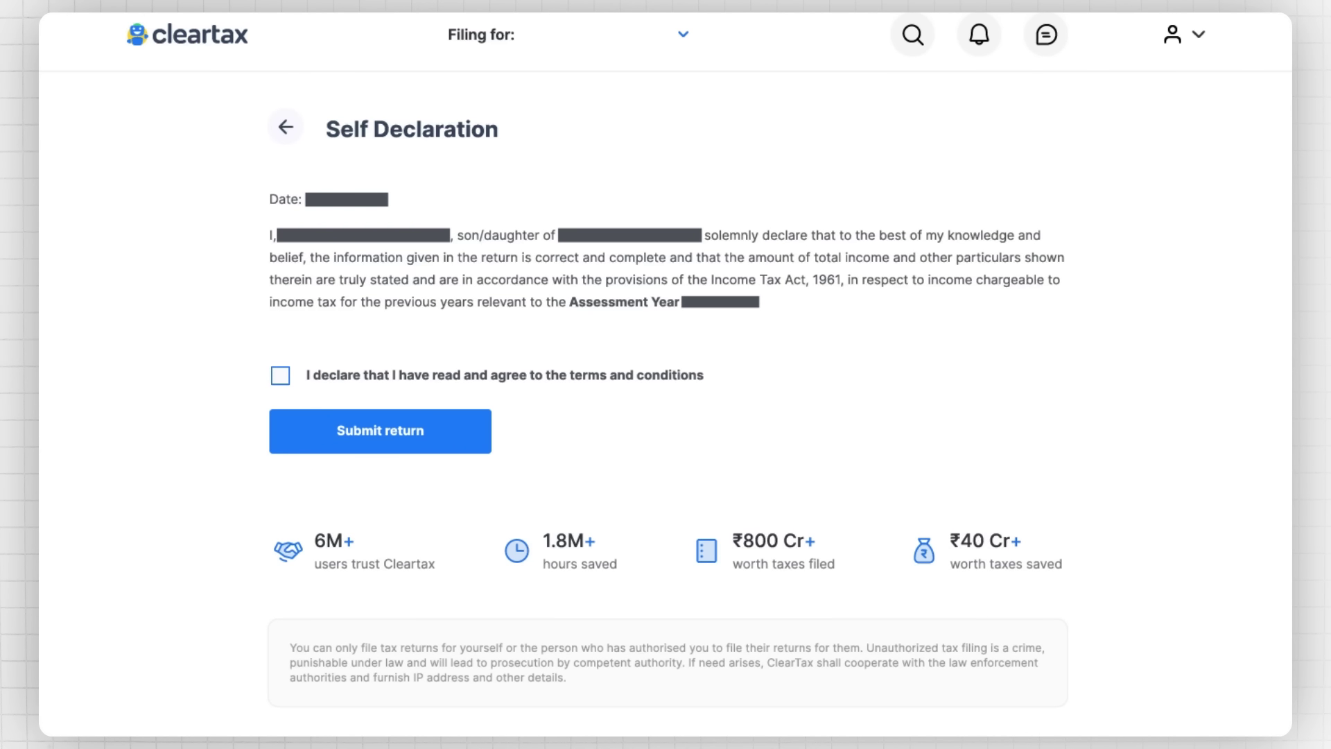
{"action": "left_click", "coordinate": [280, 375]}
Step: Submit the ITR-1 return and e-verify it with the received OTP
{"action": "left_click", "coordinate": [362, 430]}
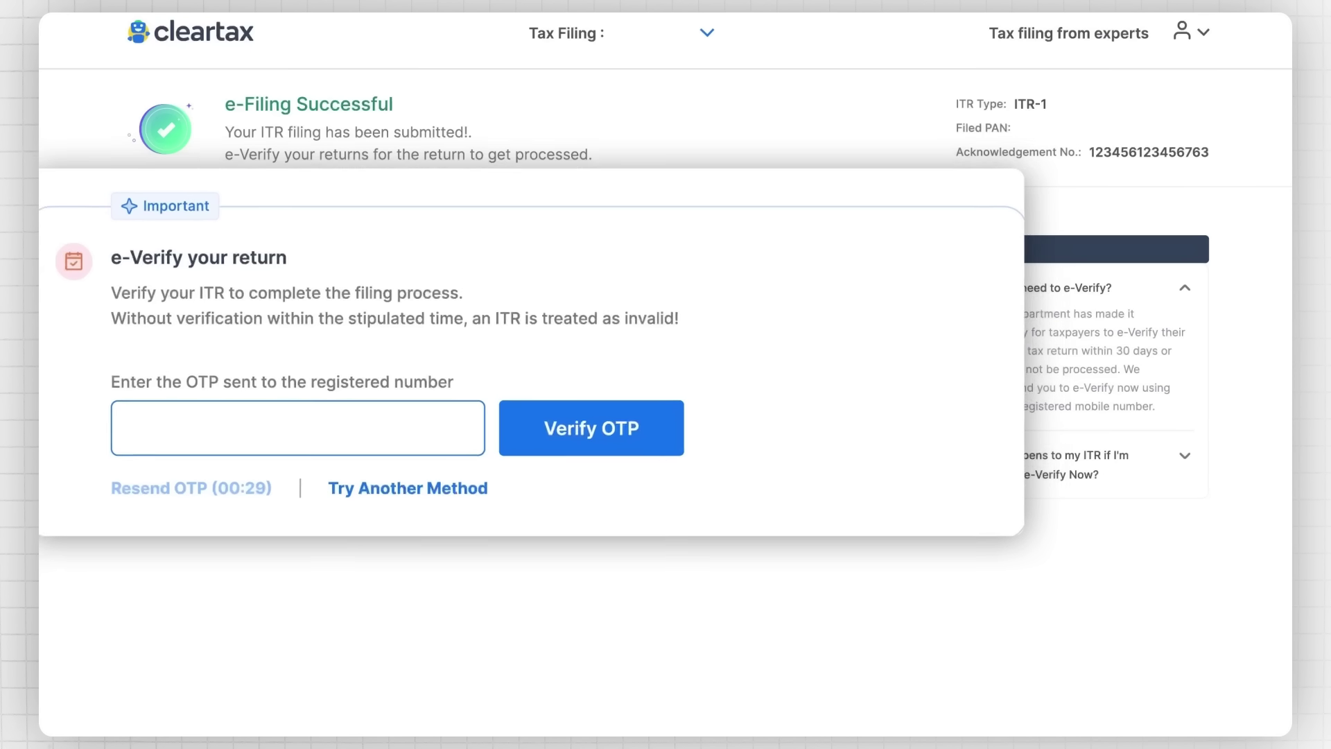
{"action": "type", "text": "XXXXXXXXXX"}
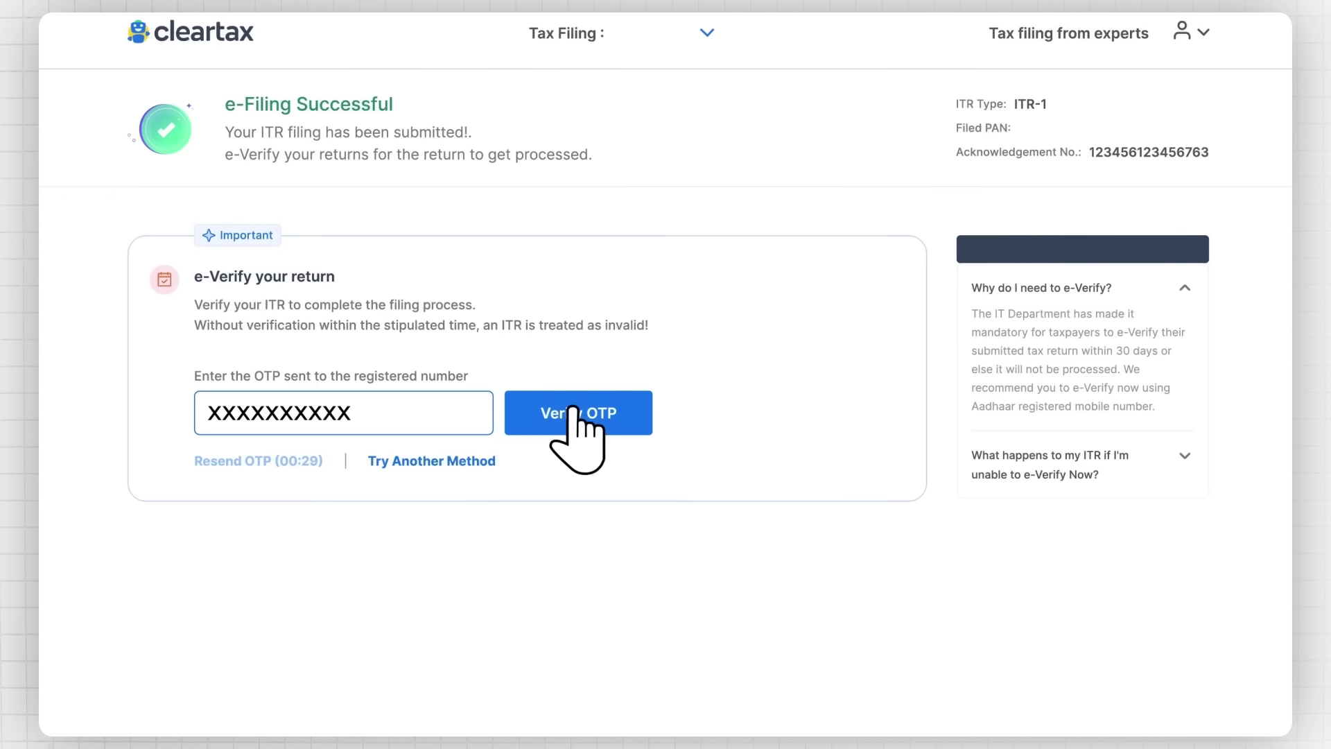
{"action": "left_click", "coordinate": [585, 425]}
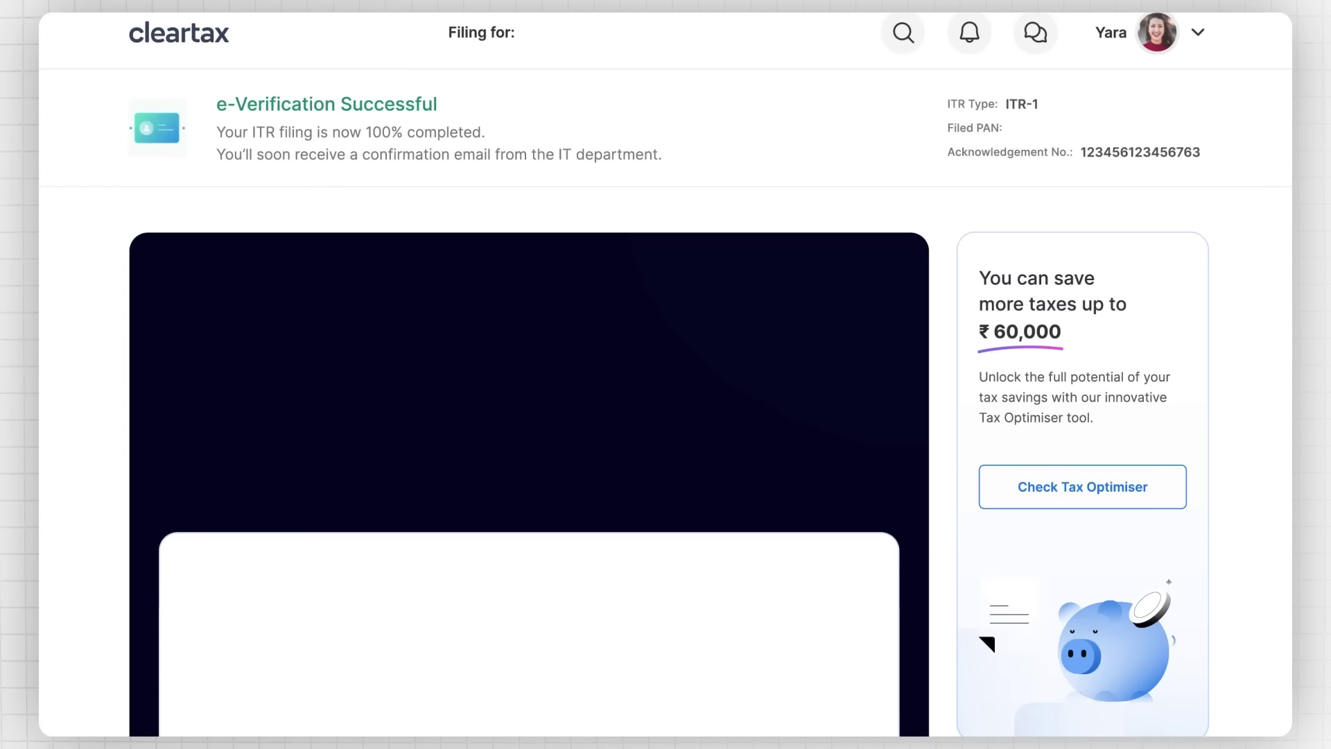